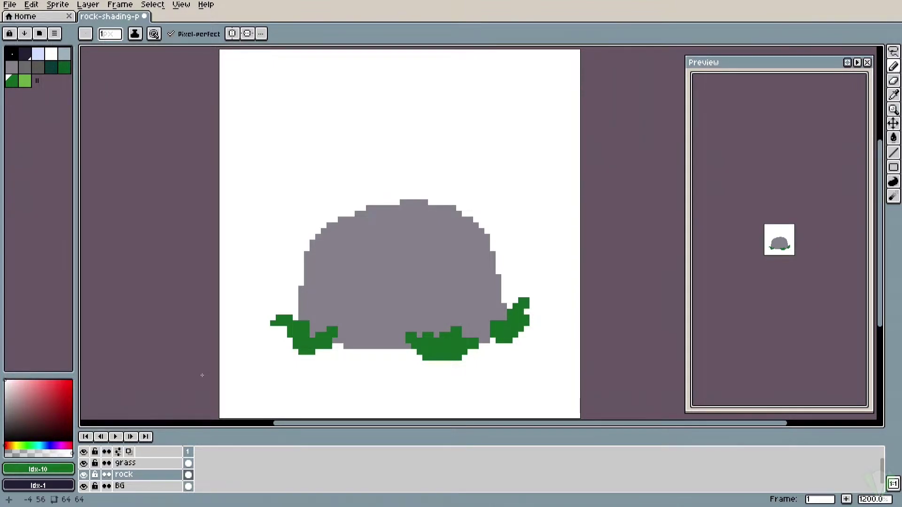
# Switch the Pencil tool to Shading ink
pyautogui.click(894, 68)
pyautogui.click(139, 38)
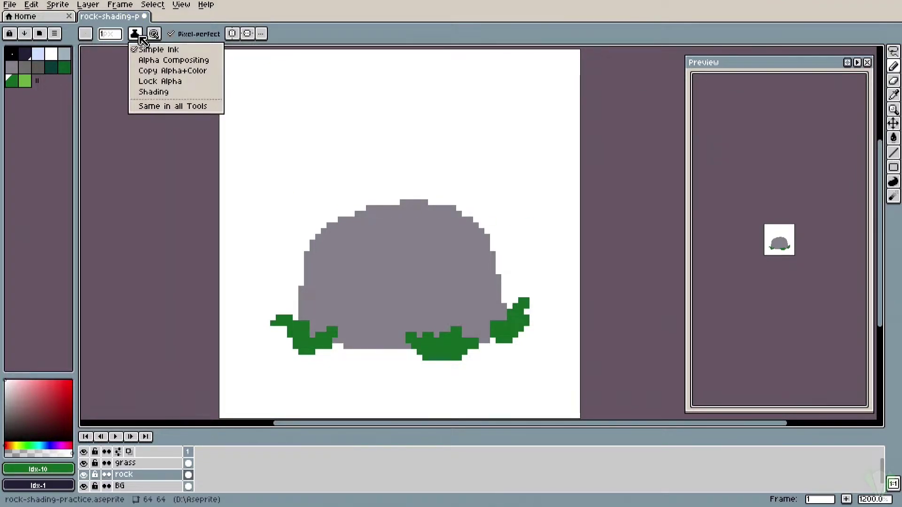
pyautogui.click(181, 94)
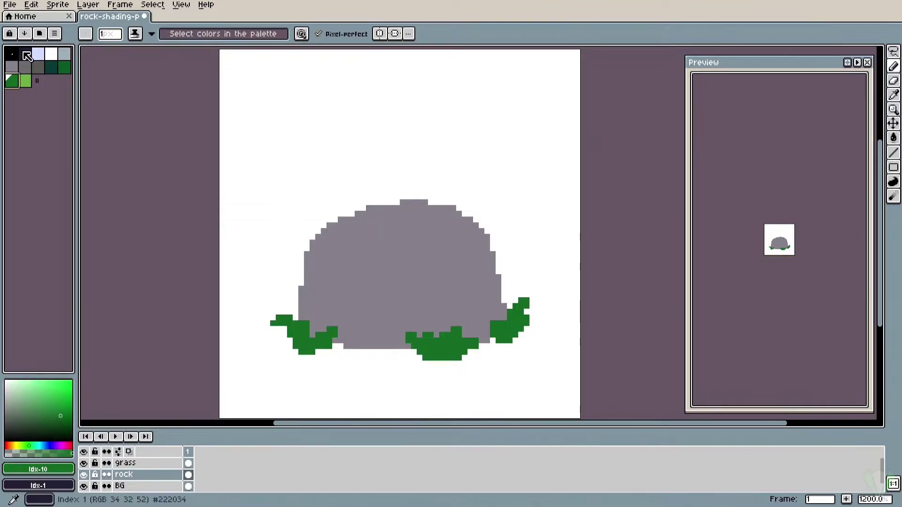
# Fill the shading ramp with the palette's blue-greys and greys, moving the dark colour to the end and removing white
pyautogui.moveTo(26, 54)
pyautogui.mouseDown()
pyautogui.moveTo(65, 59)
pyautogui.moveTo(34, 80)
pyautogui.mouseUp()
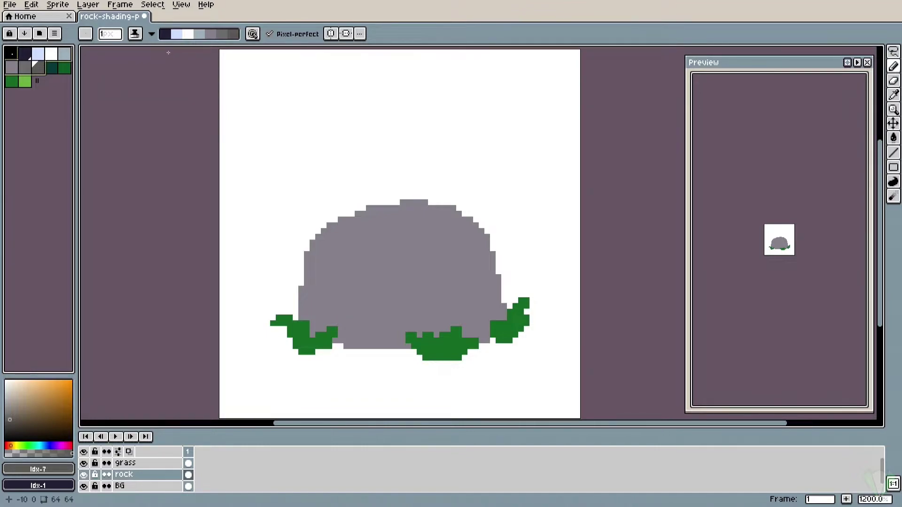
pyautogui.moveTo(166, 38); pyautogui.dragTo(231, 37)
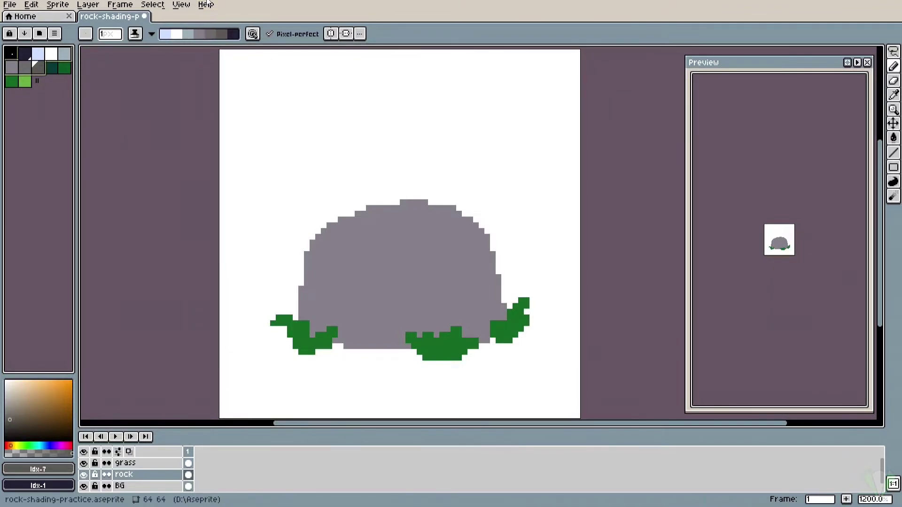
pyautogui.moveTo(177, 34)
pyautogui.mouseDown()
pyautogui.moveTo(183, 61)
pyautogui.moveTo(195, 62)
pyautogui.mouseUp()
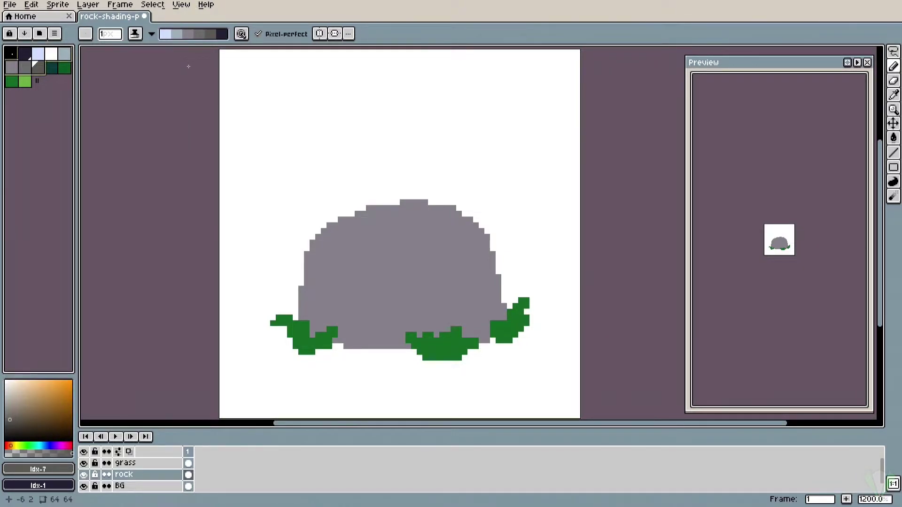
# Drag the white swatch out of the grey shading ramp
pyautogui.press('v')
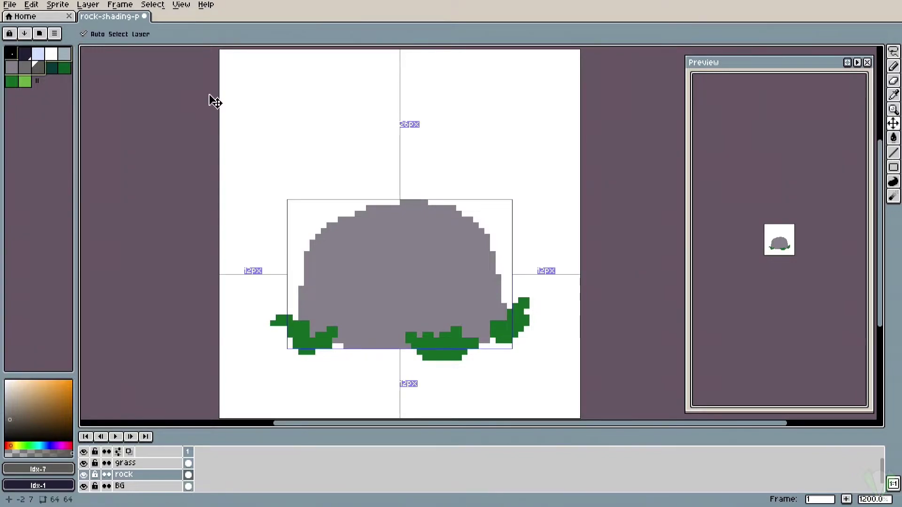
pyautogui.press('b')
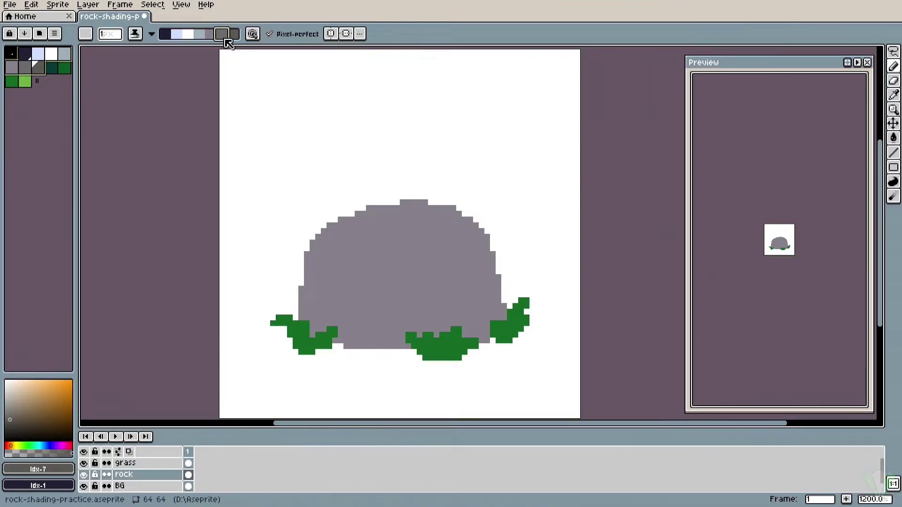
pyautogui.moveTo(188, 34)
pyautogui.mouseDown()
pyautogui.moveTo(172, 49)
pyautogui.moveTo(177, 35)
pyautogui.moveTo(221, 34)
pyautogui.mouseUp()
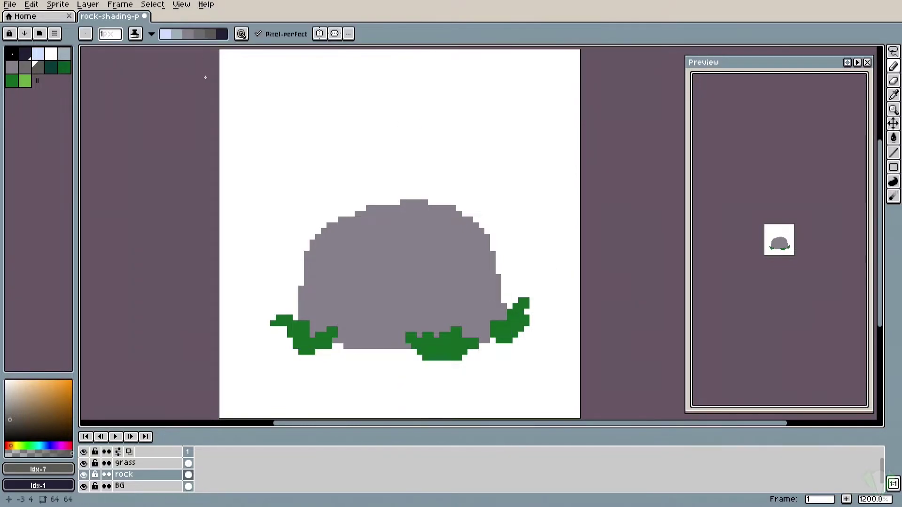
pyautogui.press('ctrl')
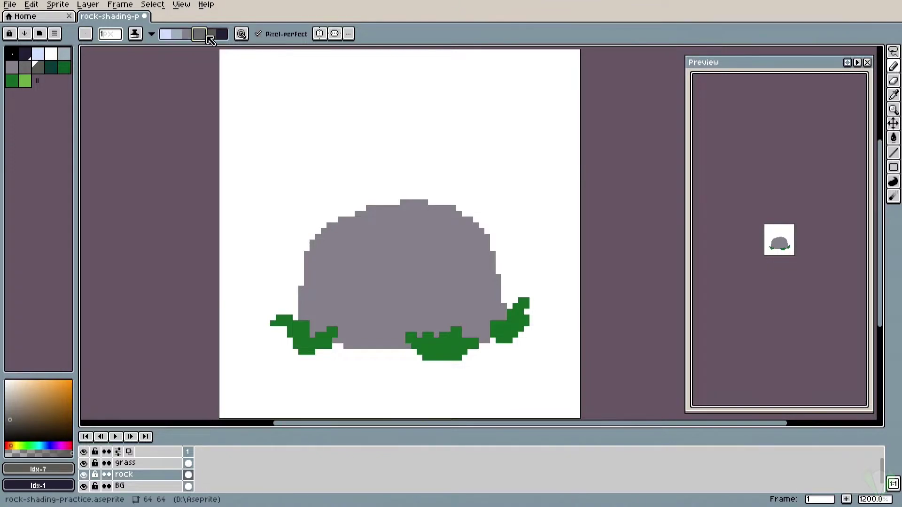
# Save the light-to-dark grey ramp as a reusable shade
pyautogui.click(154, 35)
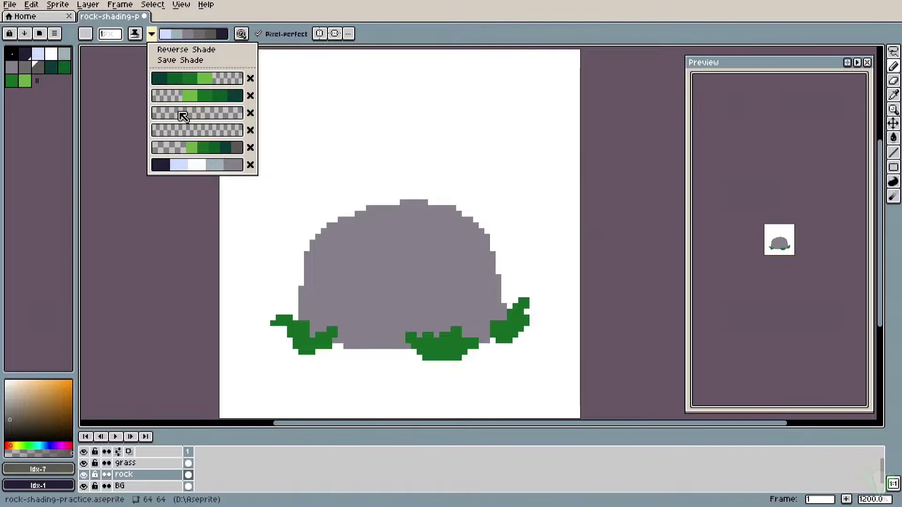
pyautogui.click(202, 61)
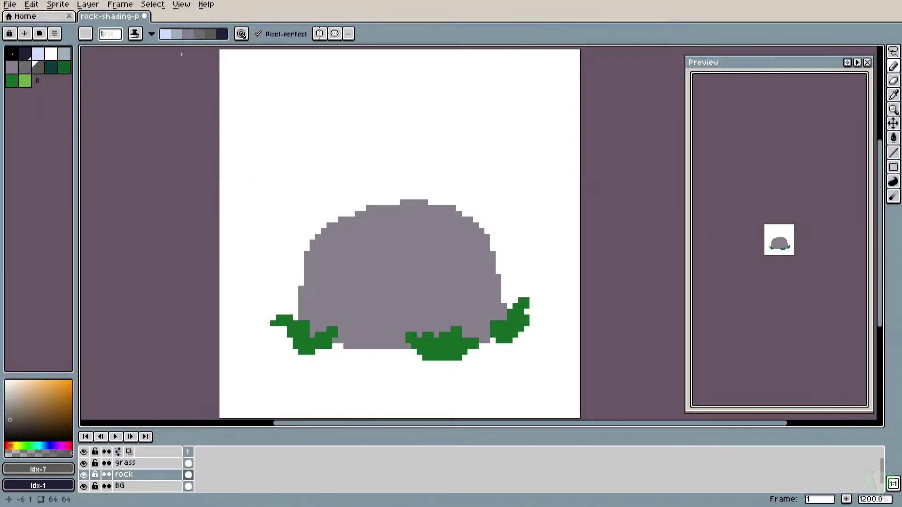
pyautogui.click(151, 34)
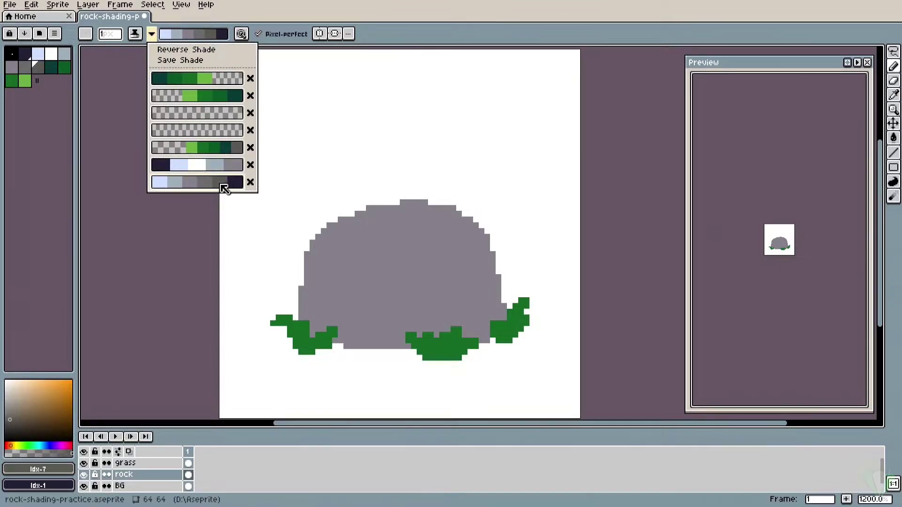
pyautogui.click(182, 223)
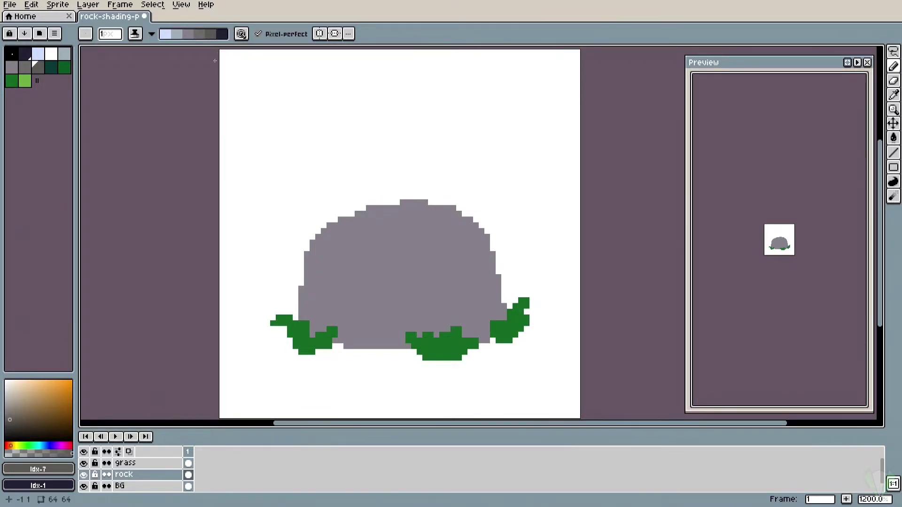
pyautogui.moveTo(281, 136); pyautogui.dragTo(284, 140)
pyautogui.moveTo(363, 166); pyautogui.dragTo(369, 164)
pyautogui.moveTo(369, 207)
pyautogui.mouseDown()
pyautogui.moveTo(327, 299)
pyautogui.moveTo(392, 251)
pyautogui.moveTo(429, 248)
pyautogui.moveTo(404, 317)
pyautogui.moveTo(486, 263)
pyautogui.mouseUp()
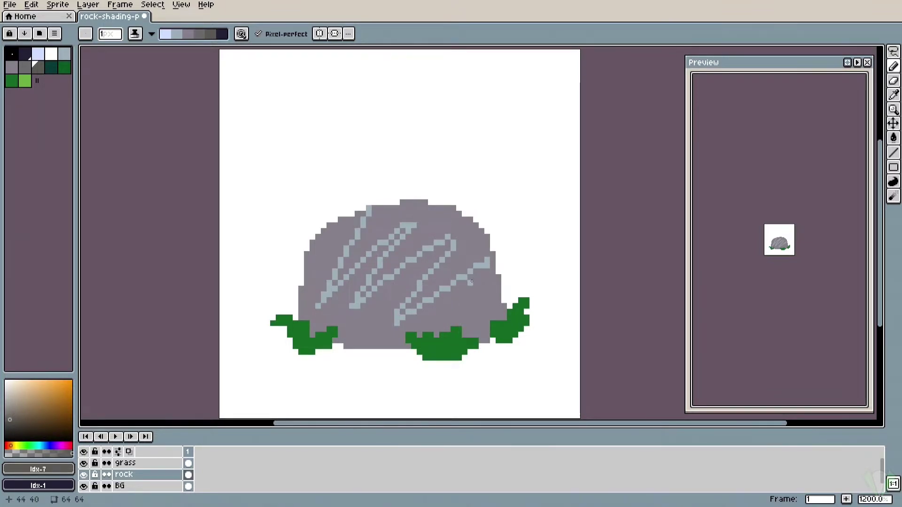
pyautogui.hotkey('ctrl', 'z')
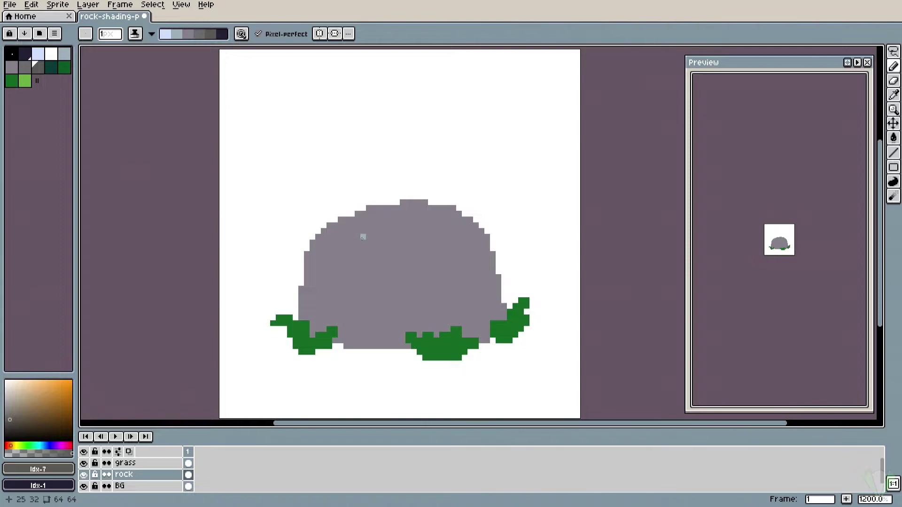
pyautogui.press('x')
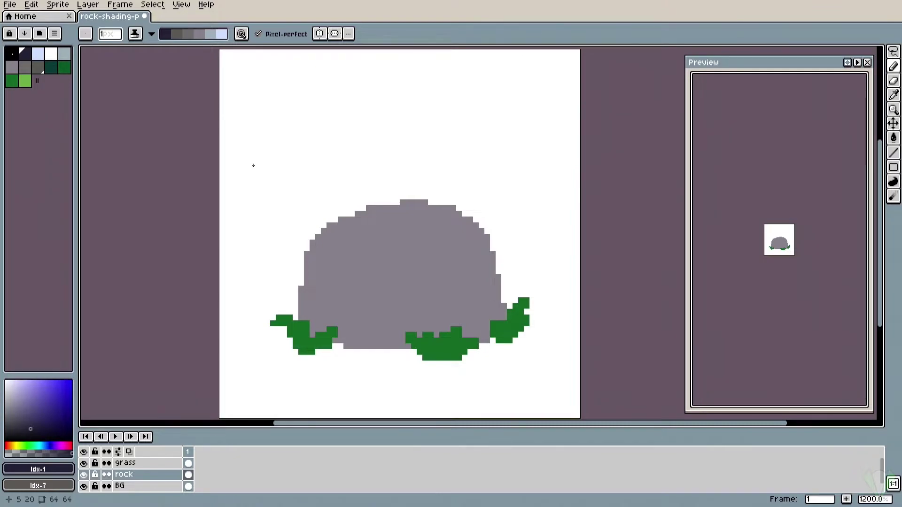
# Paint a light blue-grey diagonal highlight on the rock's upper left with a brighter streak inside
pyautogui.press('x')
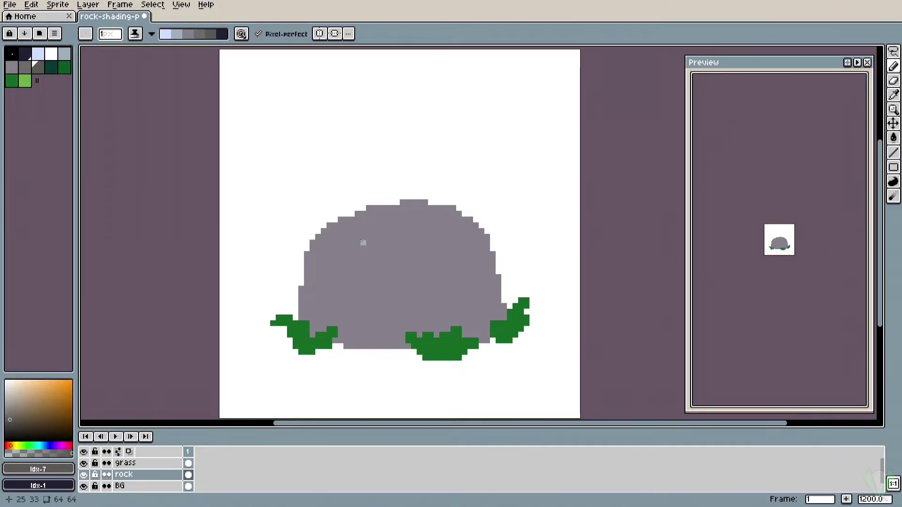
pyautogui.moveTo(379, 235)
pyautogui.mouseDown()
pyautogui.moveTo(413, 226)
pyautogui.moveTo(347, 275)
pyautogui.moveTo(413, 247)
pyautogui.moveTo(371, 286)
pyautogui.mouseUp()
pyautogui.moveTo(391, 233); pyautogui.dragTo(360, 246)
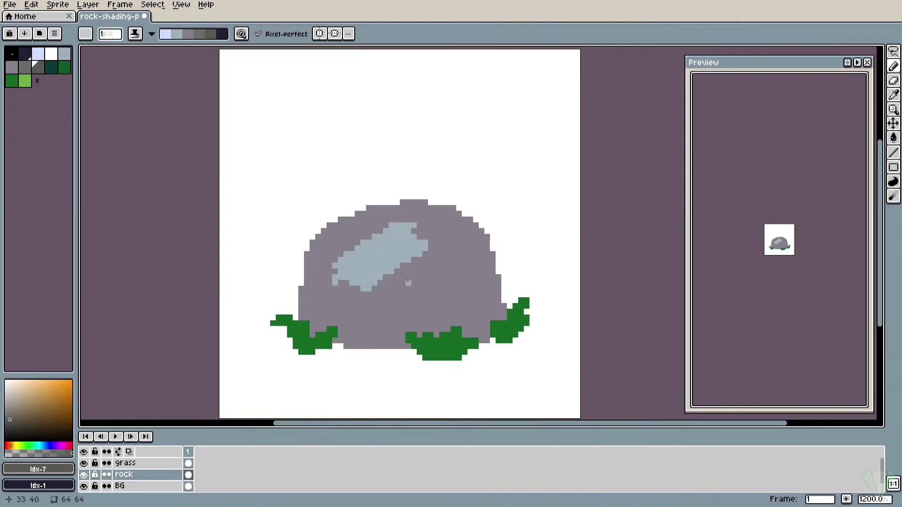
pyautogui.moveTo(435, 283)
pyautogui.mouseDown()
pyautogui.moveTo(389, 315)
pyautogui.moveTo(444, 270)
pyautogui.moveTo(382, 293)
pyautogui.moveTo(427, 254)
pyautogui.moveTo(366, 282)
pyautogui.moveTo(412, 239)
pyautogui.moveTo(359, 280)
pyautogui.moveTo(402, 254)
pyautogui.mouseUp()
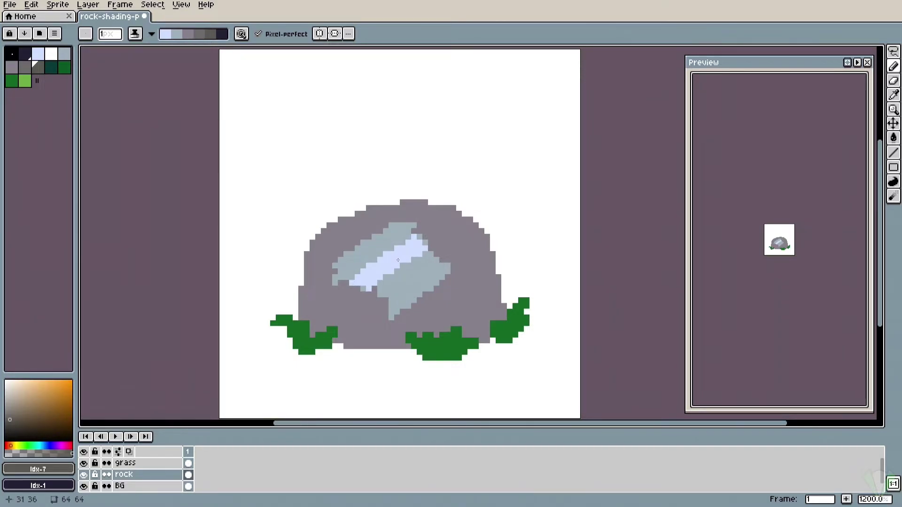
# Try dark shading across the rock's lower right and middle, then undo it
pyautogui.press('x')
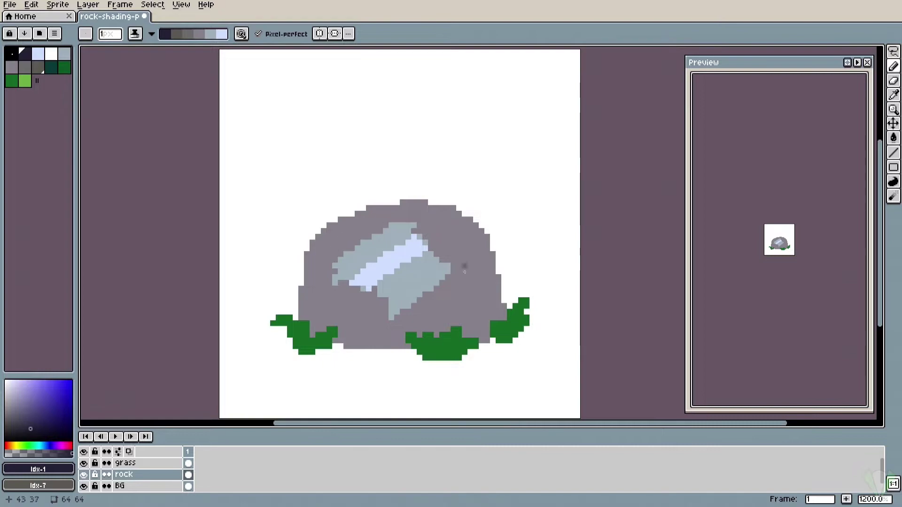
pyautogui.moveTo(464, 300); pyautogui.dragTo(458, 307)
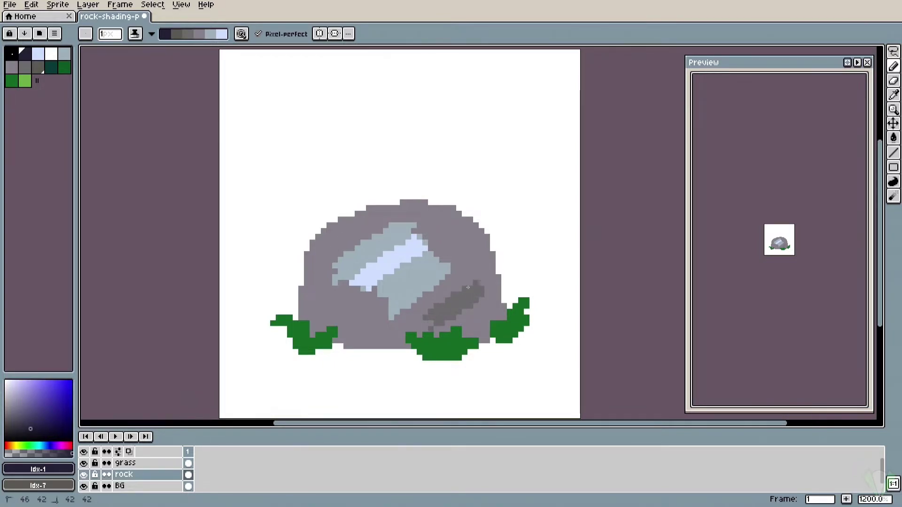
pyautogui.moveTo(468, 287)
pyautogui.mouseDown()
pyautogui.moveTo(424, 310)
pyautogui.moveTo(446, 277)
pyautogui.moveTo(399, 308)
pyautogui.moveTo(448, 263)
pyautogui.moveTo(389, 277)
pyautogui.moveTo(422, 245)
pyautogui.moveTo(368, 272)
pyautogui.moveTo(415, 230)
pyautogui.moveTo(370, 245)
pyautogui.moveTo(341, 235)
pyautogui.mouseUp()
pyautogui.press('v')
pyautogui.hotkey('ctrl', 'z')
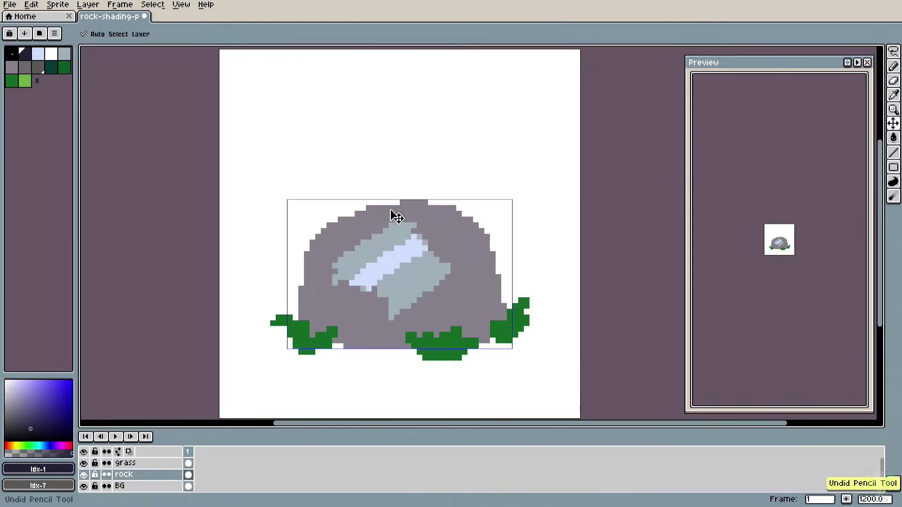
# Undo the rock's highlights, set a 2-pixel brush, and make the light colour the drawing colour
pyautogui.hotkey('ctrl', 'z')
pyautogui.hotkey('ctrl', 'z')
pyautogui.press('b')
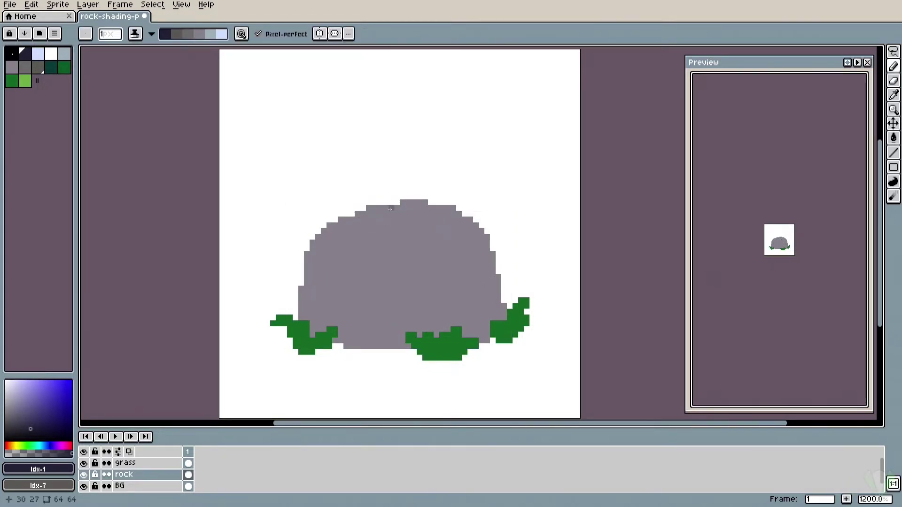
pyautogui.scroll(1, 390, 209)
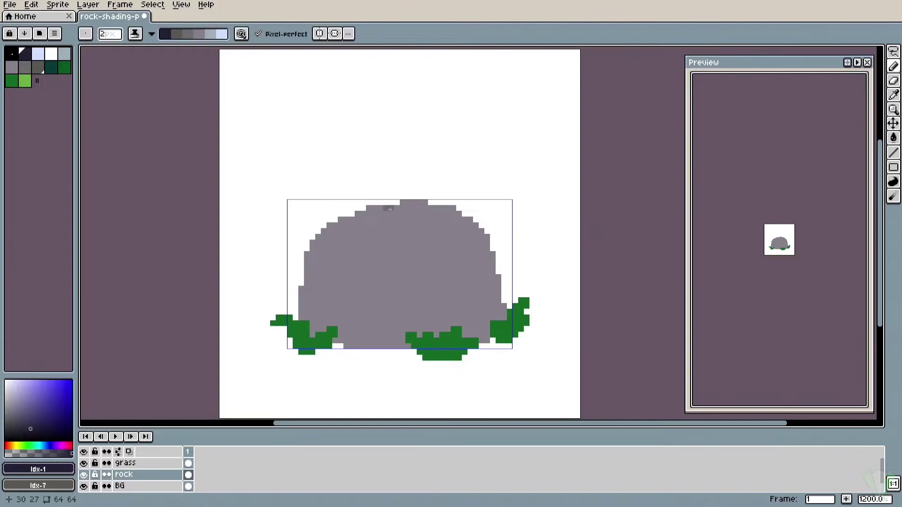
pyautogui.scroll(-1, 389, 209)
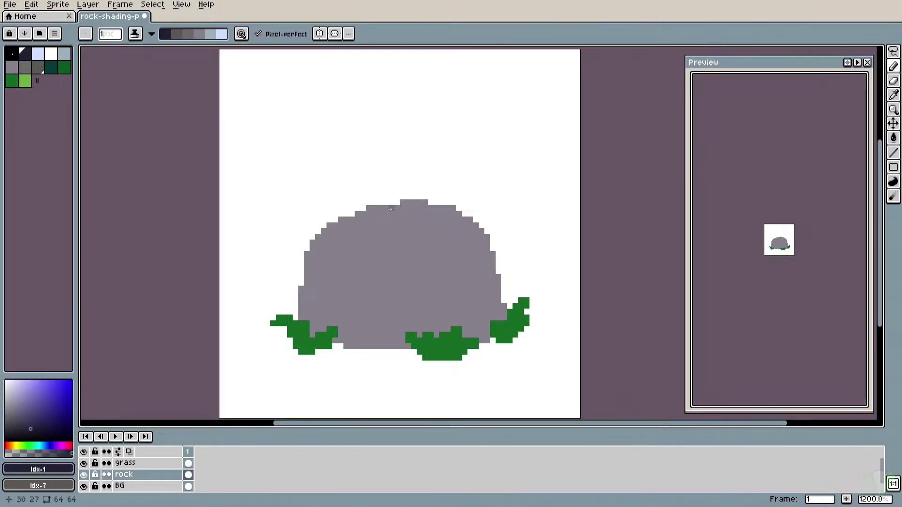
pyautogui.scroll(1, 468, 225)
pyautogui.press('x')
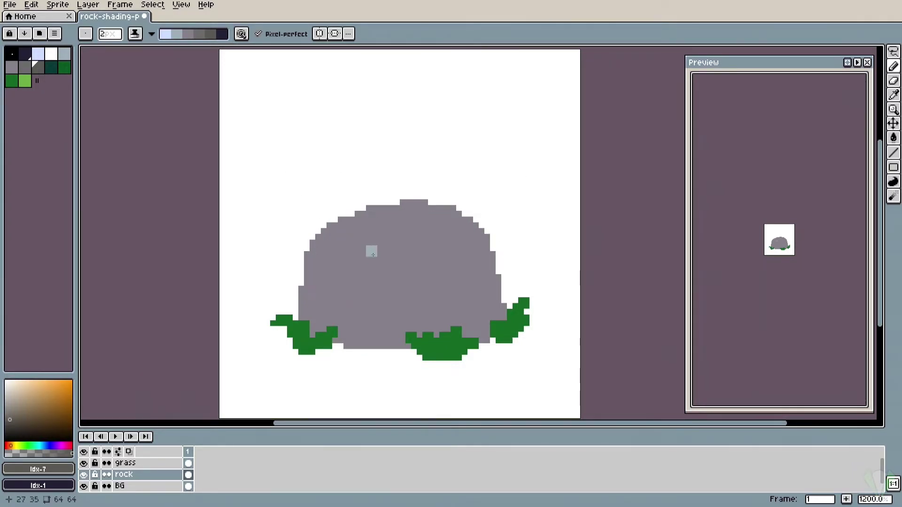
# Lasso the rock's upper half and paint it light blue with a ring-shaped texture stroke
pyautogui.press('m')
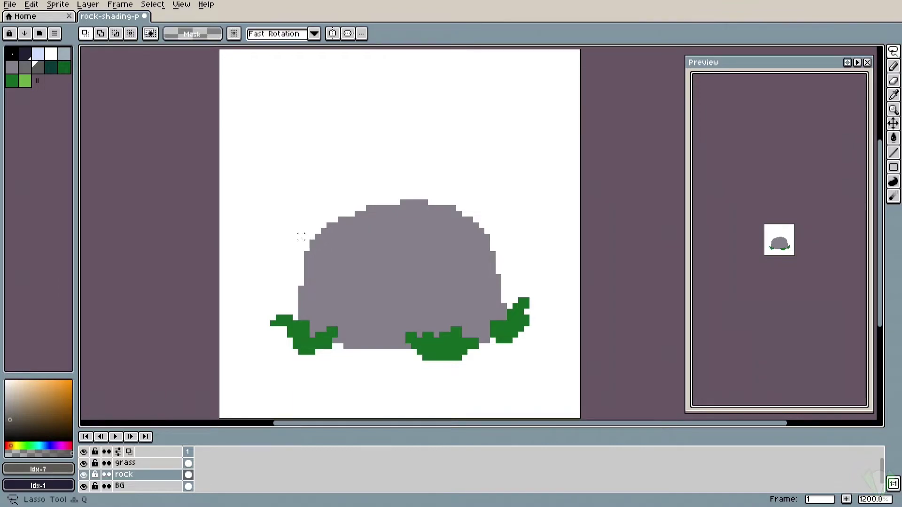
pyautogui.moveTo(328, 254)
pyautogui.mouseDown()
pyautogui.moveTo(462, 272)
pyautogui.moveTo(481, 202)
pyautogui.moveTo(281, 226)
pyautogui.mouseUp()
pyautogui.press('b')
pyautogui.moveTo(359, 230)
pyautogui.mouseDown()
pyautogui.moveTo(350, 245)
pyautogui.moveTo(377, 237)
pyautogui.moveTo(371, 269)
pyautogui.mouseUp()
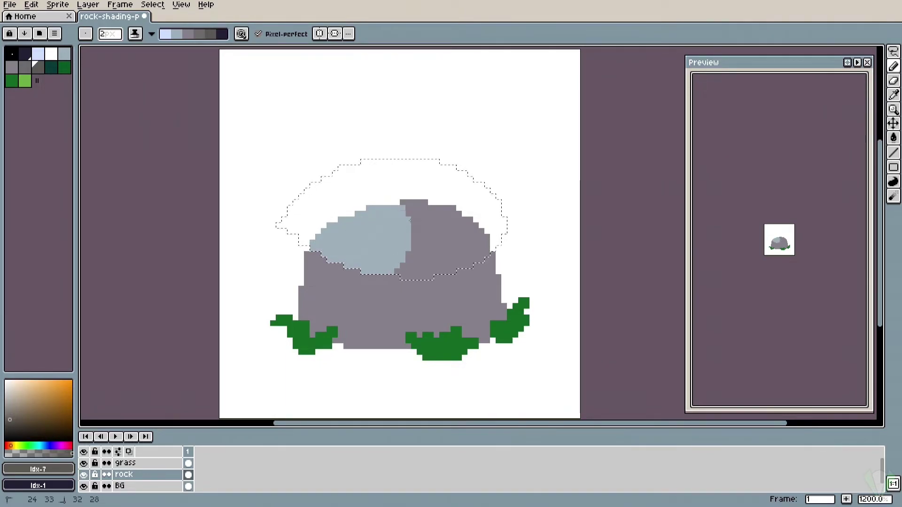
pyautogui.moveTo(410, 220)
pyautogui.mouseDown()
pyautogui.moveTo(348, 244)
pyautogui.moveTo(417, 249)
pyautogui.mouseUp()
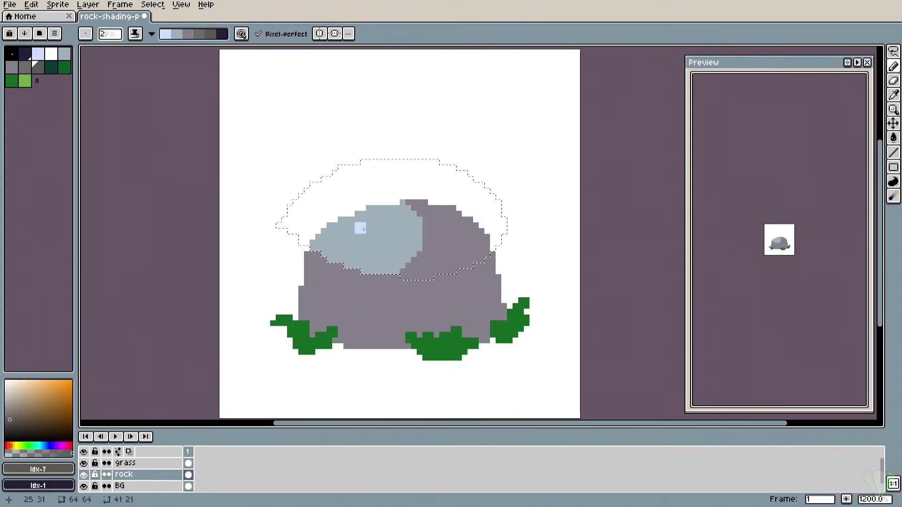
pyautogui.moveTo(363, 229)
pyautogui.mouseDown()
pyautogui.moveTo(346, 261)
pyautogui.moveTo(363, 227)
pyautogui.moveTo(333, 244)
pyautogui.moveTo(386, 246)
pyautogui.moveTo(356, 208)
pyautogui.moveTo(377, 270)
pyautogui.moveTo(401, 202)
pyautogui.moveTo(368, 272)
pyautogui.moveTo(426, 220)
pyautogui.moveTo(365, 252)
pyautogui.moveTo(434, 247)
pyautogui.moveTo(387, 216)
pyautogui.moveTo(411, 276)
pyautogui.mouseUp()
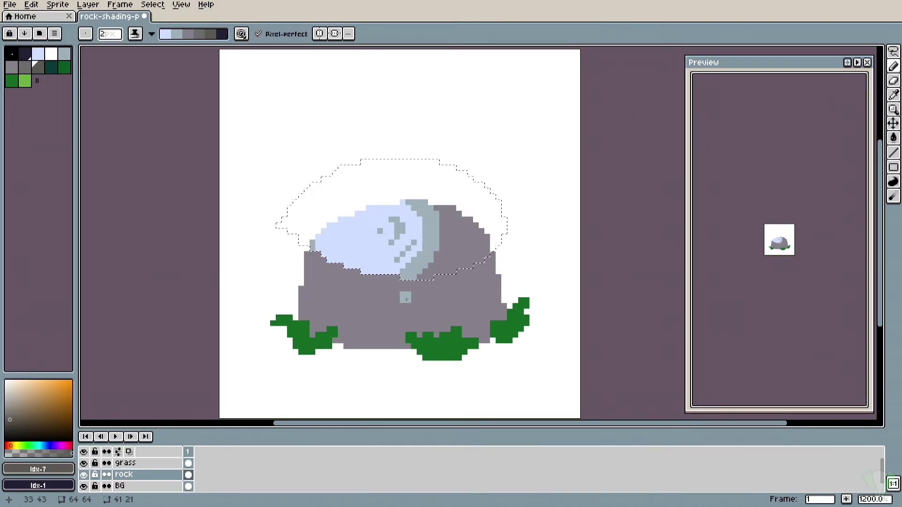
# Add a grey-blue dab on the highlight and darken the right side of the top
pyautogui.press('x')
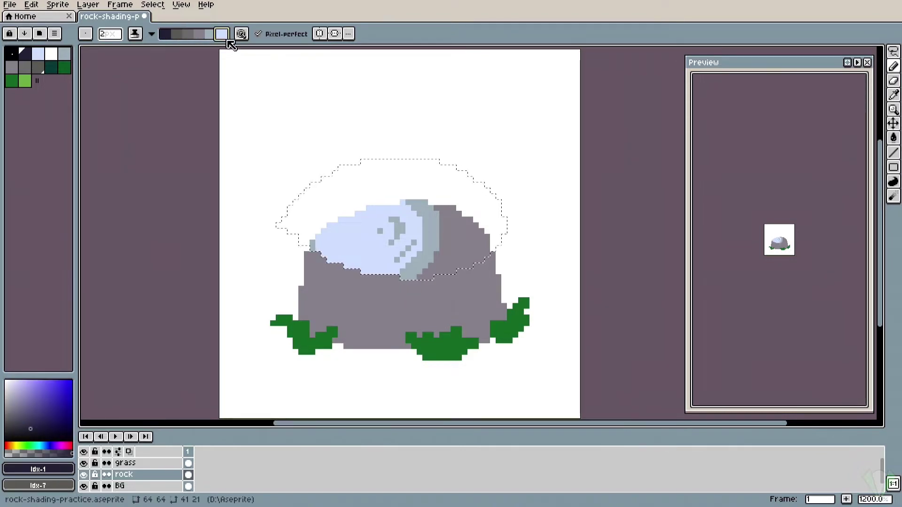
pyautogui.click(366, 239)
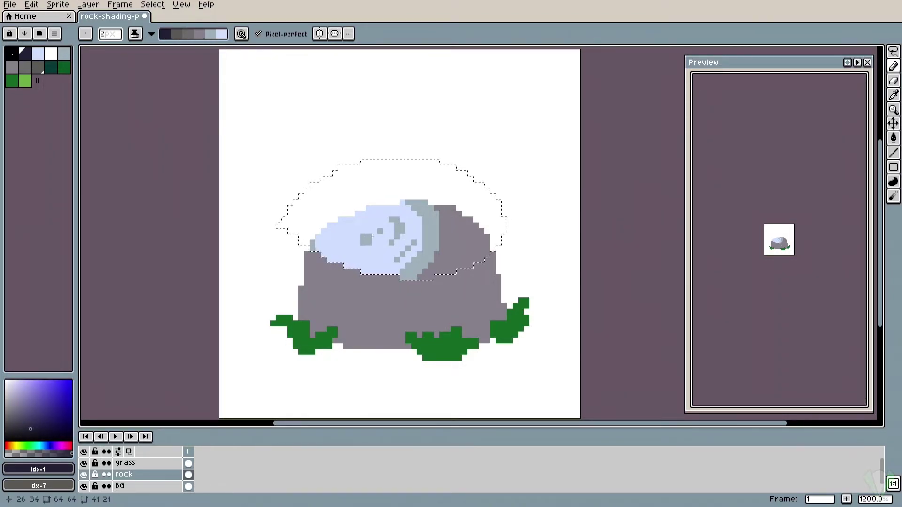
pyautogui.moveTo(466, 215)
pyautogui.mouseDown()
pyautogui.moveTo(472, 253)
pyautogui.moveTo(494, 236)
pyautogui.mouseUp()
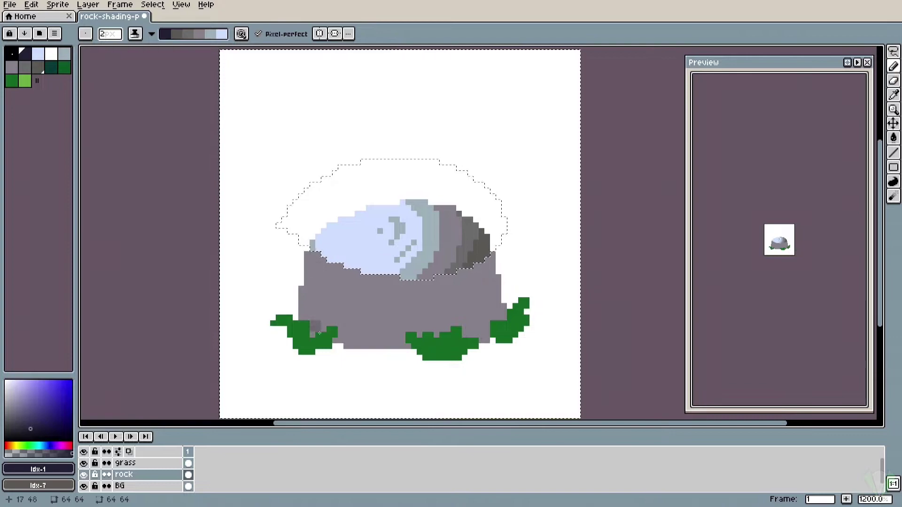
# Lighten the rock's left side down to the grass, darken its right side, then deselect
pyautogui.press('x')
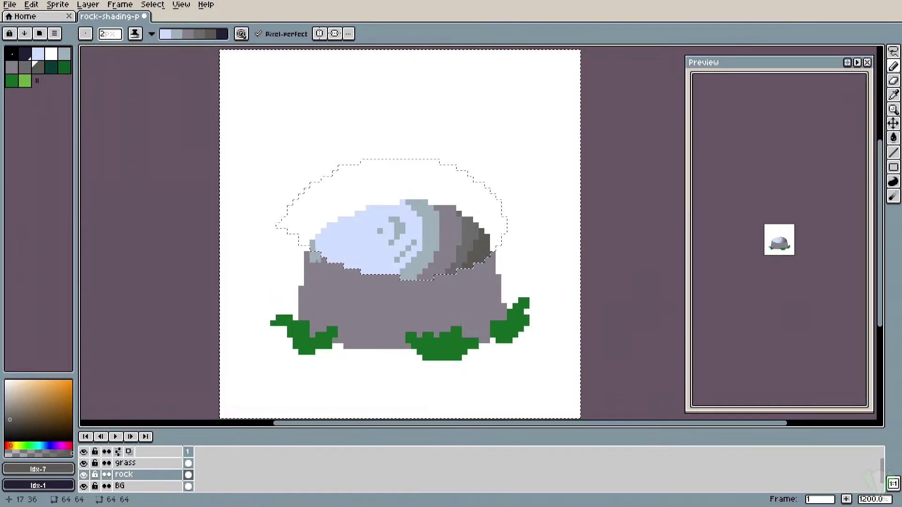
pyautogui.moveTo(314, 254)
pyautogui.mouseDown()
pyautogui.moveTo(300, 337)
pyautogui.moveTo(314, 278)
pyautogui.moveTo(311, 334)
pyautogui.moveTo(323, 266)
pyautogui.moveTo(324, 291)
pyautogui.mouseUp()
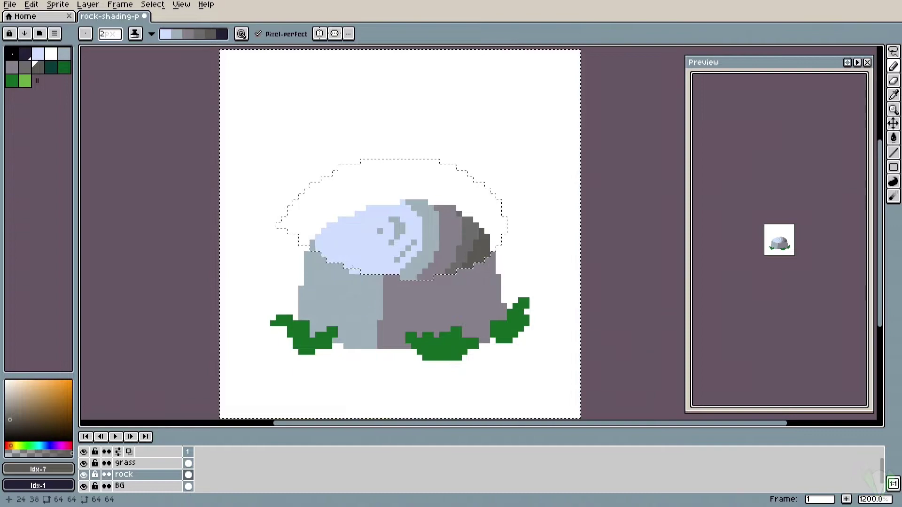
pyautogui.moveTo(326, 257); pyautogui.dragTo(333, 353)
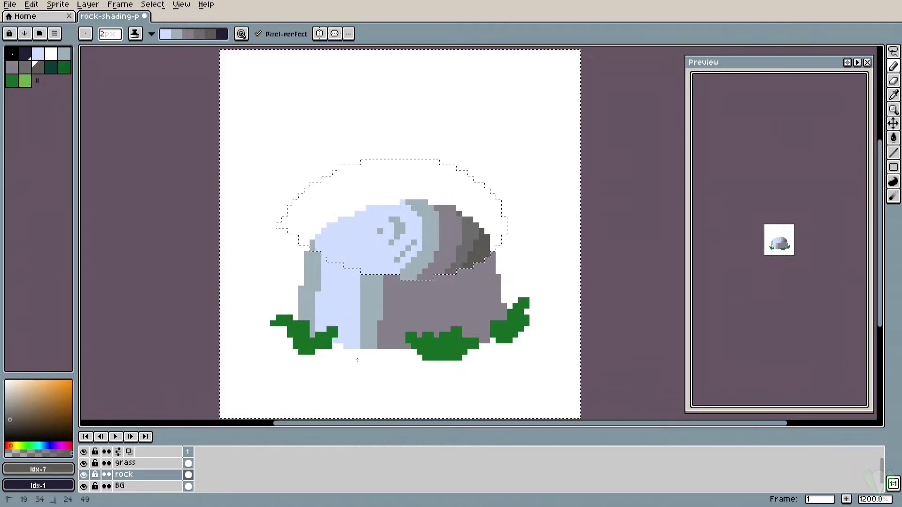
pyautogui.moveTo(398, 334); pyautogui.dragTo(402, 282)
pyautogui.press('x')
pyautogui.moveTo(458, 276); pyautogui.dragTo(465, 326)
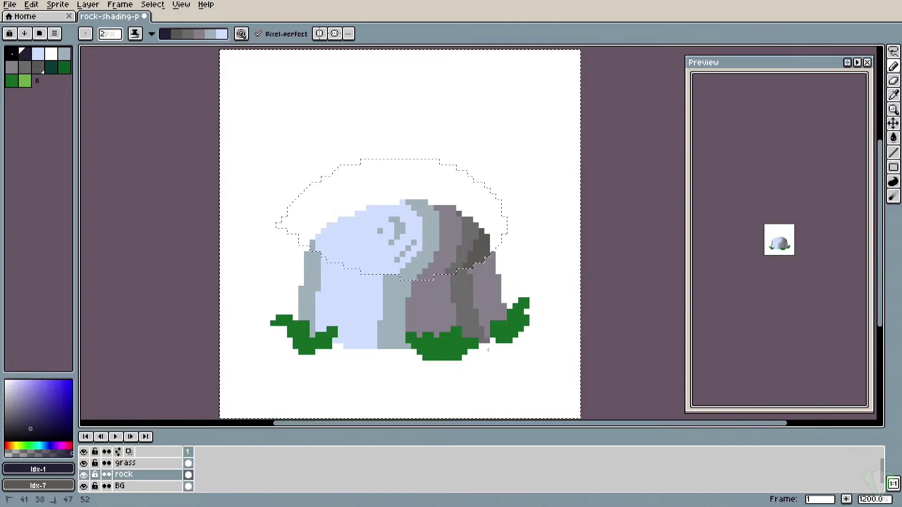
pyautogui.moveTo(472, 264)
pyautogui.mouseDown()
pyautogui.moveTo(501, 304)
pyautogui.moveTo(486, 258)
pyautogui.moveTo(508, 326)
pyautogui.mouseUp()
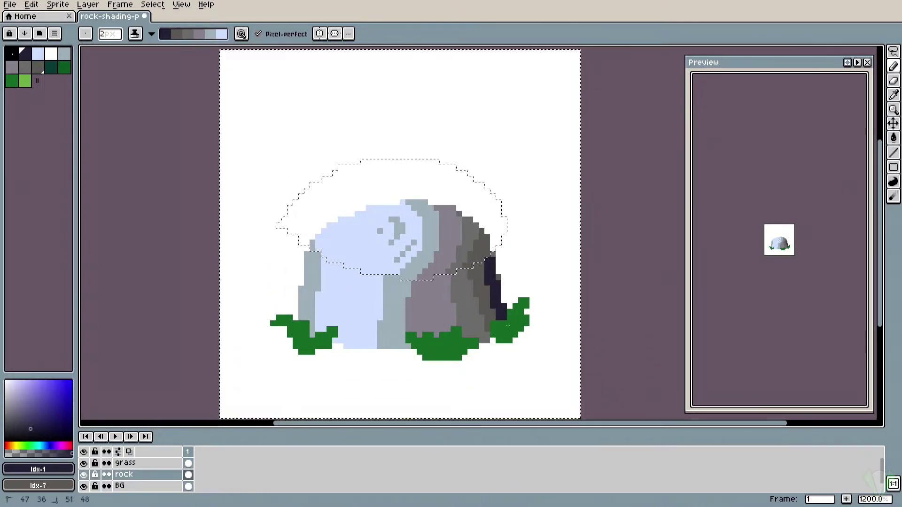
pyautogui.hotkey('ctrl', 'd')
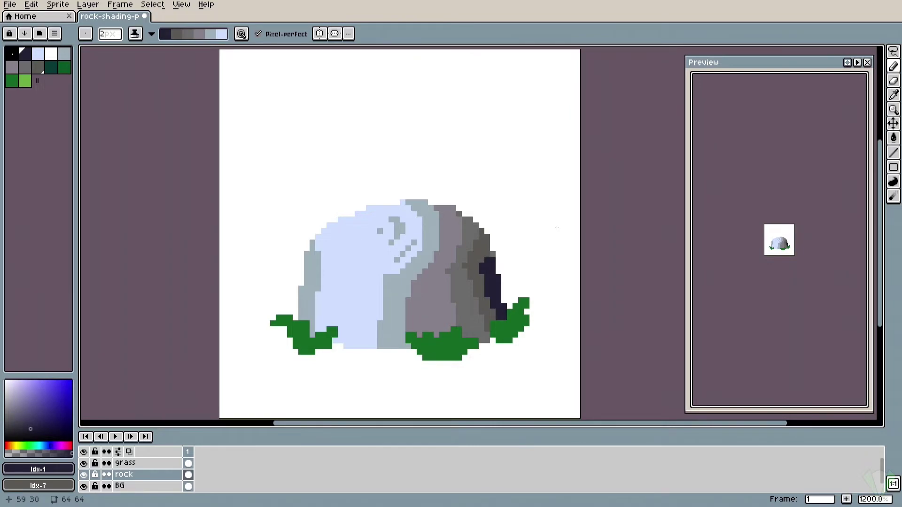
# Lighten the rock's left edge, then darken a band across its lower middle and a left streak
pyautogui.press('x')
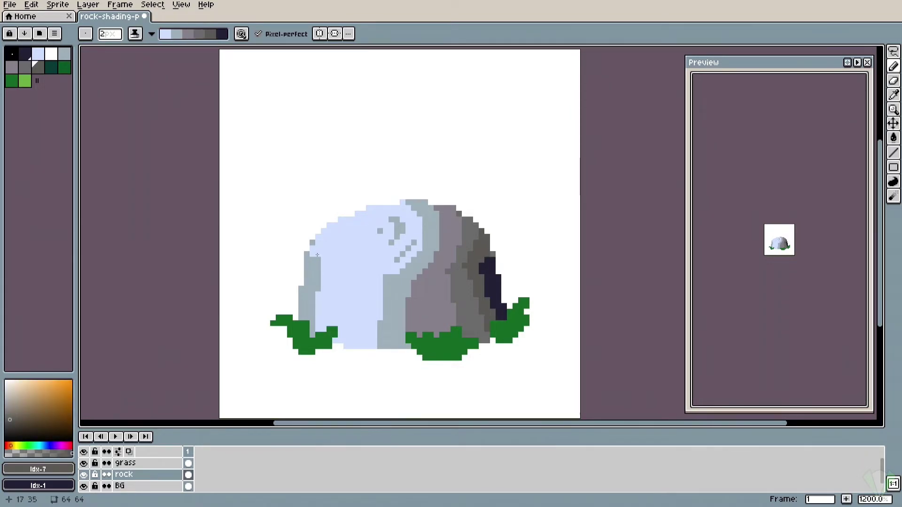
pyautogui.moveTo(318, 259)
pyautogui.mouseDown()
pyautogui.moveTo(305, 316)
pyautogui.moveTo(312, 326)
pyautogui.mouseUp()
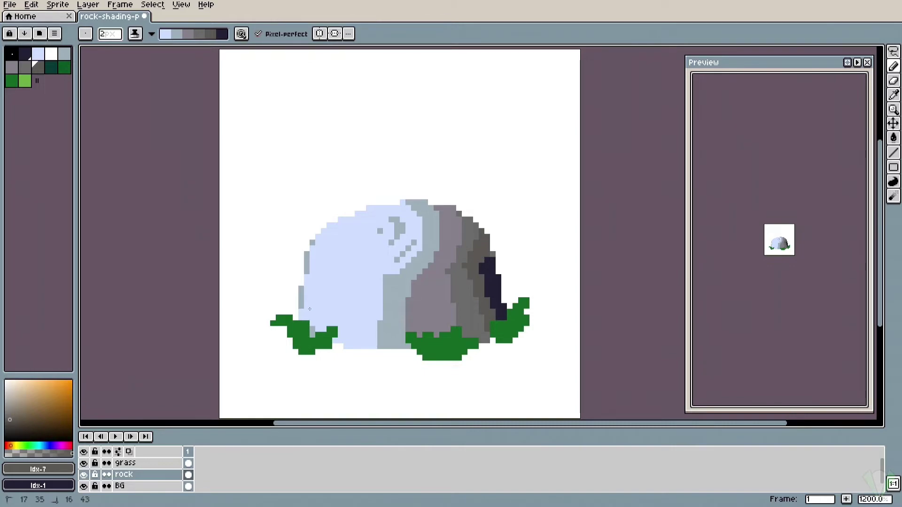
pyautogui.moveTo(325, 276); pyautogui.dragTo(327, 300)
pyautogui.press('x')
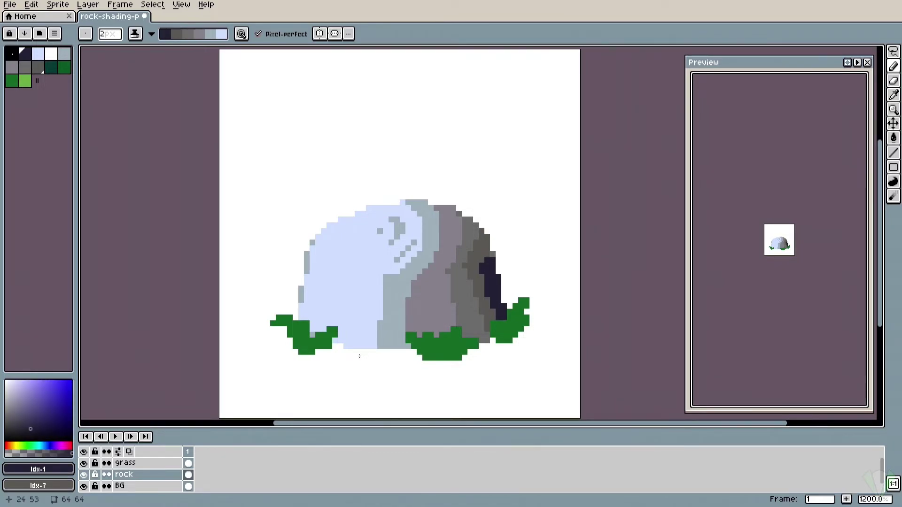
pyautogui.moveTo(360, 348)
pyautogui.mouseDown()
pyautogui.moveTo(374, 305)
pyautogui.moveTo(392, 329)
pyautogui.moveTo(433, 337)
pyautogui.moveTo(465, 292)
pyautogui.moveTo(489, 305)
pyautogui.moveTo(484, 324)
pyautogui.mouseUp()
pyautogui.click(482, 331)
pyautogui.moveTo(346, 347); pyautogui.dragTo(341, 289)
# Streak alternating light and dark columns across the rock's middle and front, then clear the selection
pyautogui.press('x')
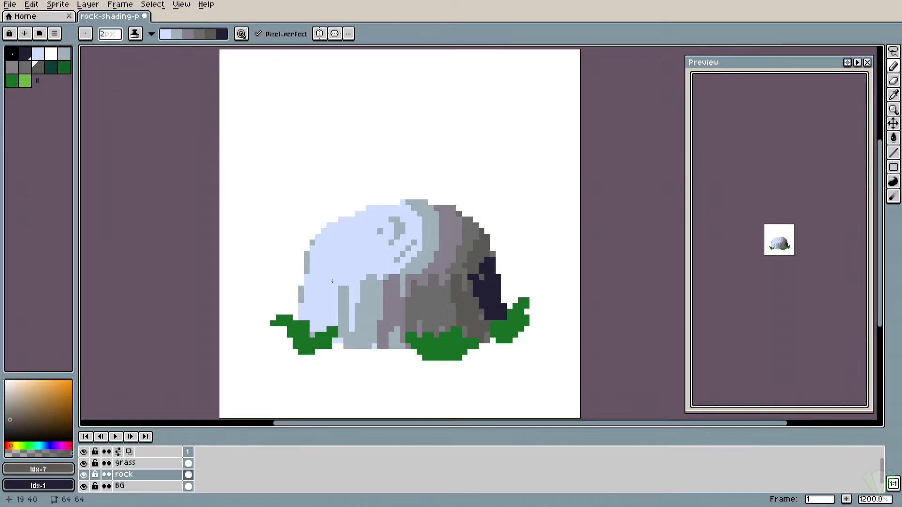
pyautogui.moveTo(332, 281)
pyautogui.mouseDown()
pyautogui.moveTo(347, 337)
pyautogui.moveTo(367, 276)
pyautogui.moveTo(383, 333)
pyautogui.moveTo(392, 306)
pyautogui.moveTo(421, 323)
pyautogui.moveTo(429, 306)
pyautogui.moveTo(460, 336)
pyautogui.moveTo(466, 293)
pyautogui.moveTo(493, 327)
pyautogui.moveTo(505, 307)
pyautogui.mouseUp()
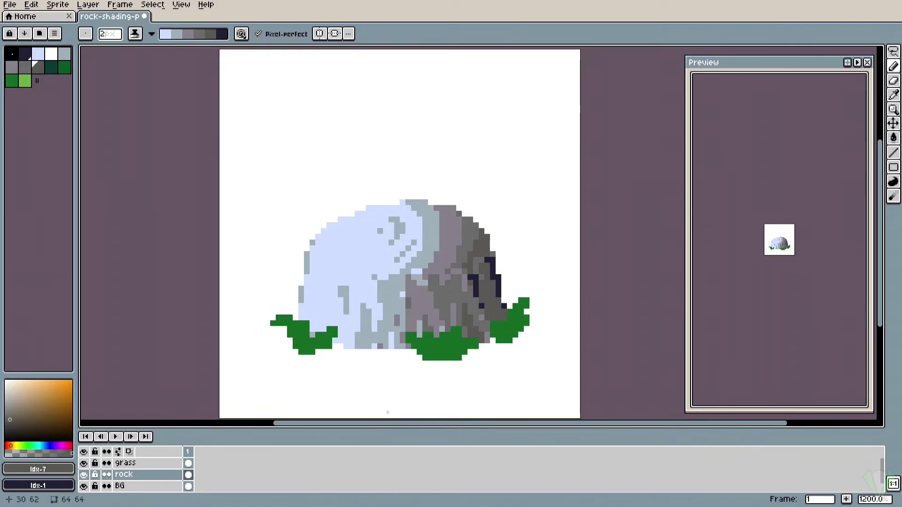
pyautogui.press('x')
pyautogui.moveTo(309, 254)
pyautogui.mouseDown()
pyautogui.moveTo(279, 348)
pyautogui.moveTo(311, 303)
pyautogui.moveTo(340, 316)
pyautogui.moveTo(377, 281)
pyautogui.moveTo(452, 326)
pyautogui.moveTo(477, 313)
pyautogui.mouseUp()
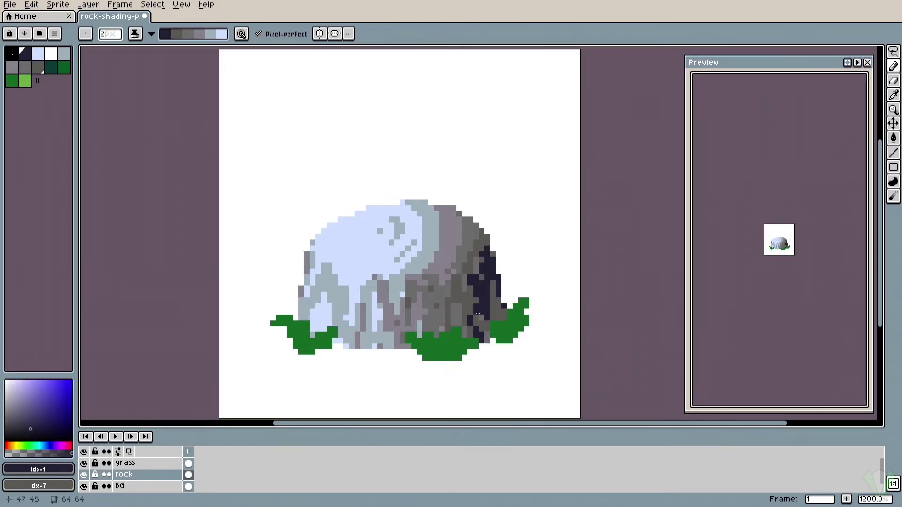
pyautogui.press('x')
pyautogui.moveTo(315, 263)
pyautogui.mouseDown()
pyautogui.moveTo(324, 282)
pyautogui.moveTo(466, 292)
pyautogui.moveTo(476, 339)
pyautogui.mouseUp()
pyautogui.press('w')
pyautogui.click(407, 291)
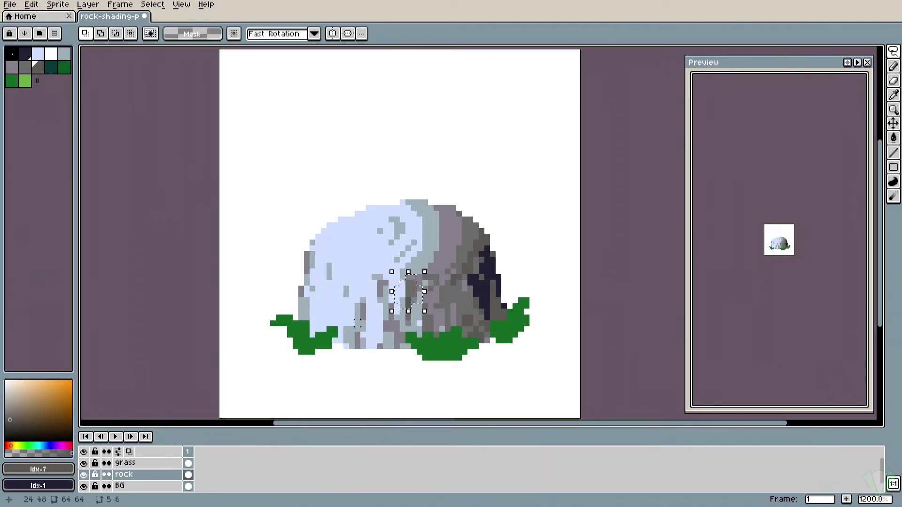
pyautogui.click(357, 322)
pyautogui.hotkey('ctrl', 'd')
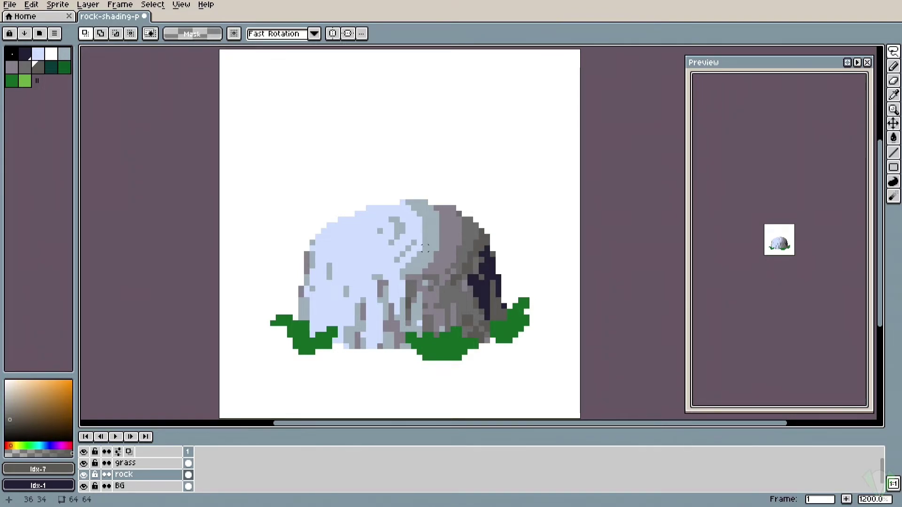
# Paint grey and dark-grey texture over the rock's upper half, then pale highlights on its upper left
pyautogui.press('x')
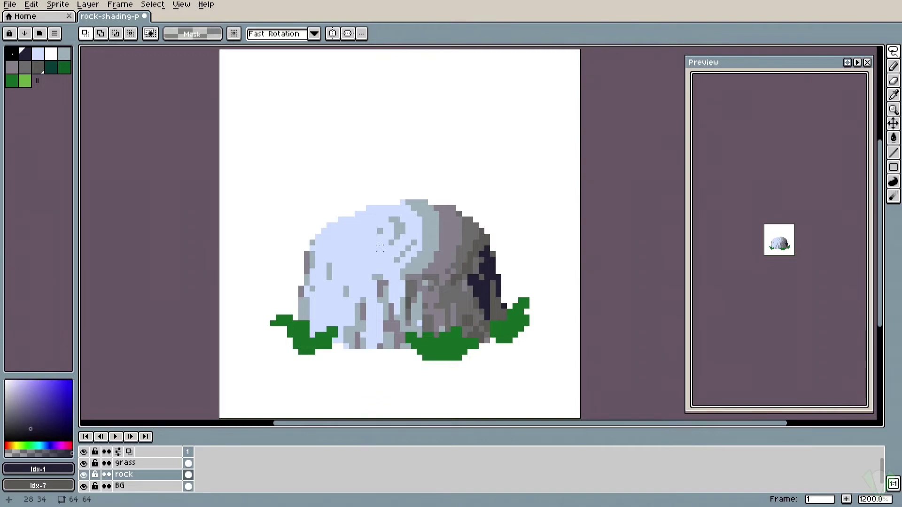
pyautogui.press('b')
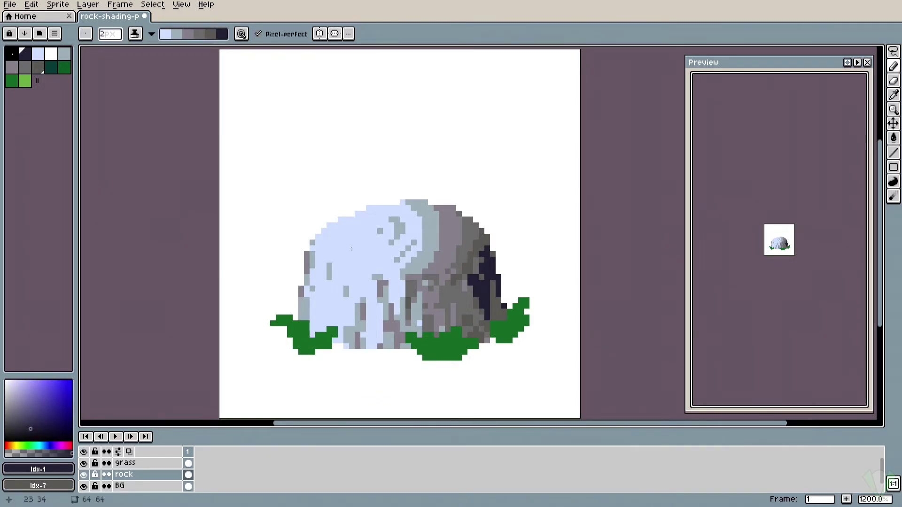
pyautogui.press('x')
pyautogui.click(346, 253)
pyautogui.moveTo(309, 232)
pyautogui.mouseDown()
pyautogui.moveTo(401, 239)
pyautogui.moveTo(360, 218)
pyautogui.moveTo(332, 175)
pyautogui.moveTo(371, 202)
pyautogui.moveTo(387, 241)
pyautogui.moveTo(437, 163)
pyautogui.moveTo(415, 218)
pyautogui.moveTo(395, 238)
pyautogui.moveTo(492, 196)
pyautogui.moveTo(445, 265)
pyautogui.moveTo(404, 242)
pyautogui.moveTo(445, 281)
pyautogui.moveTo(393, 254)
pyautogui.moveTo(354, 280)
pyautogui.moveTo(386, 240)
pyautogui.moveTo(322, 243)
pyautogui.mouseUp()
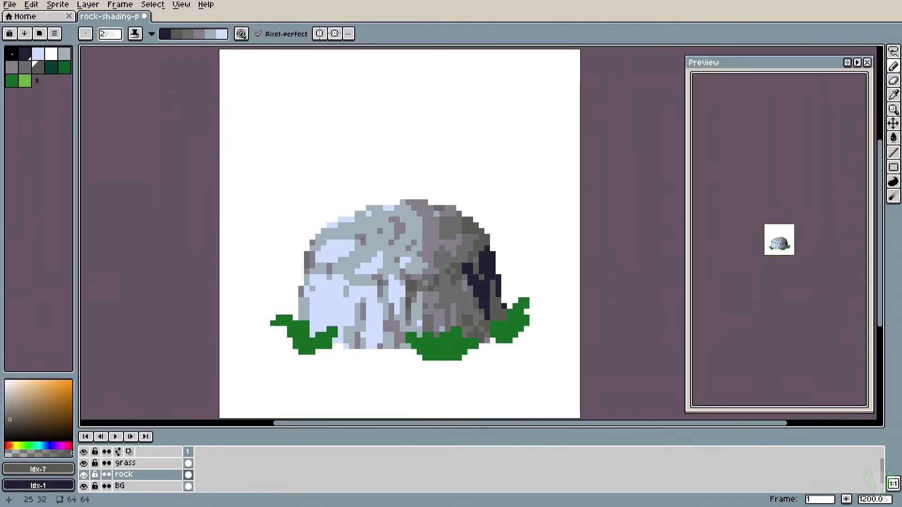
pyautogui.moveTo(393, 241)
pyautogui.mouseDown()
pyautogui.moveTo(328, 223)
pyautogui.moveTo(395, 223)
pyautogui.moveTo(430, 239)
pyautogui.moveTo(399, 241)
pyautogui.mouseUp()
pyautogui.press('x')
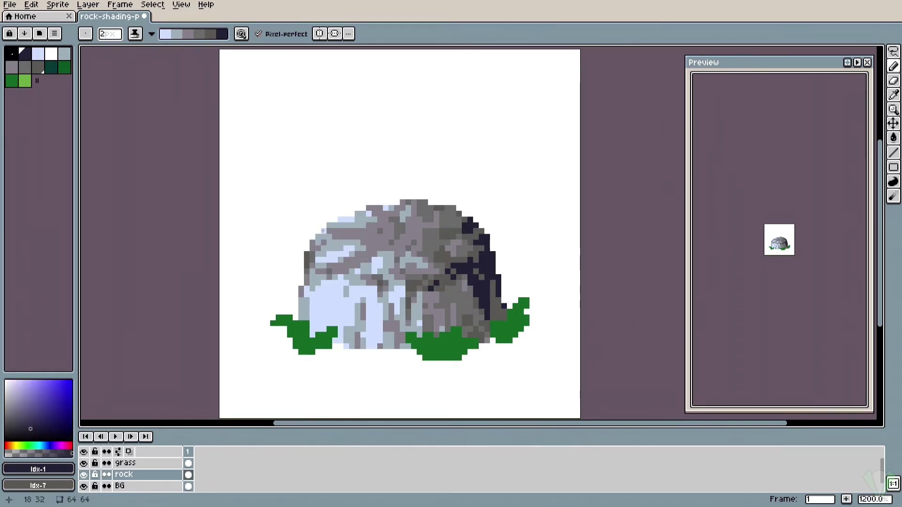
pyautogui.moveTo(347, 232)
pyautogui.mouseDown()
pyautogui.moveTo(367, 249)
pyautogui.moveTo(398, 248)
pyautogui.moveTo(397, 238)
pyautogui.moveTo(365, 253)
pyautogui.moveTo(278, 251)
pyautogui.moveTo(393, 235)
pyautogui.moveTo(339, 232)
pyautogui.moveTo(436, 215)
pyautogui.moveTo(405, 249)
pyautogui.moveTo(474, 232)
pyautogui.moveTo(399, 257)
pyautogui.moveTo(453, 272)
pyautogui.moveTo(383, 250)
pyautogui.moveTo(364, 277)
pyautogui.moveTo(386, 243)
pyautogui.moveTo(318, 271)
pyautogui.moveTo(449, 233)
pyautogui.mouseUp()
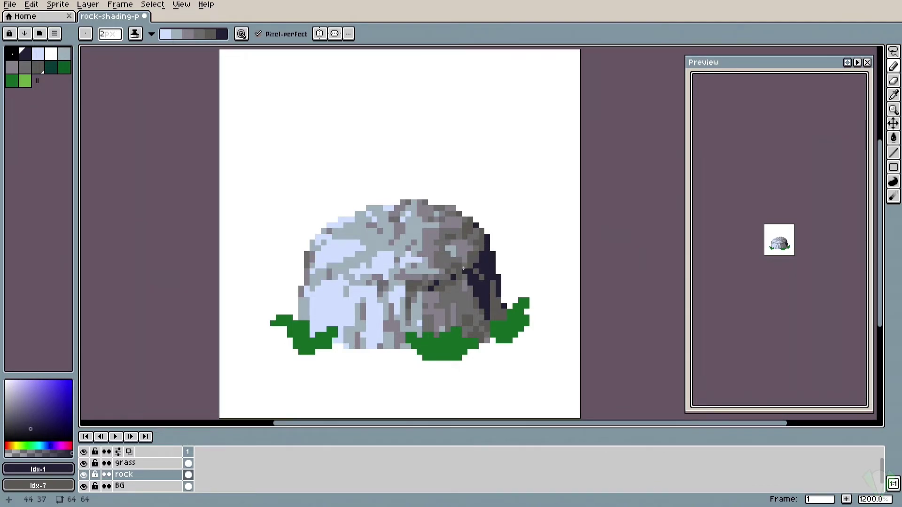
# Line the rock's lower edge above the grass with dark grey strokes and shadow dabs
pyautogui.press('x')
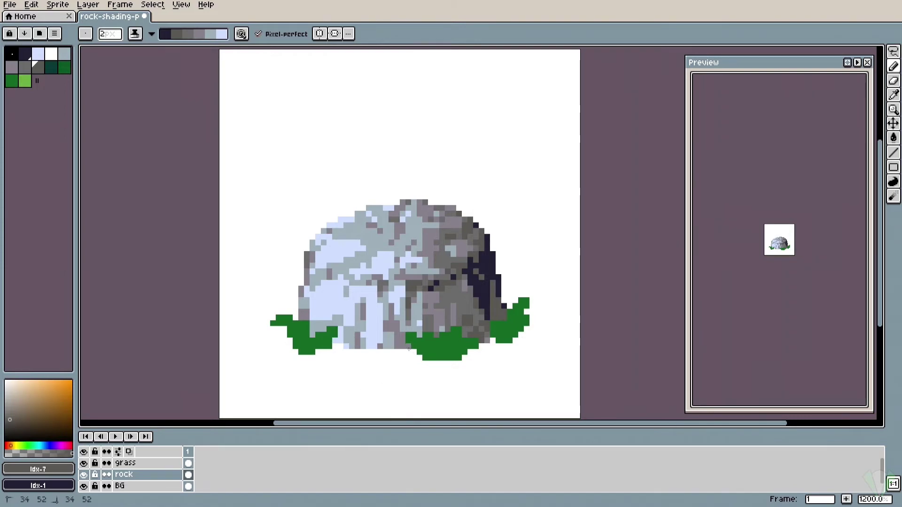
pyautogui.moveTo(396, 334)
pyautogui.mouseDown()
pyautogui.moveTo(488, 335)
pyautogui.moveTo(503, 306)
pyautogui.moveTo(478, 320)
pyautogui.mouseUp()
pyautogui.moveTo(300, 312)
pyautogui.mouseDown()
pyautogui.moveTo(336, 329)
pyautogui.moveTo(329, 359)
pyautogui.mouseUp()
pyautogui.moveTo(397, 336); pyautogui.dragTo(474, 334)
pyautogui.click(461, 326)
pyautogui.click(453, 323)
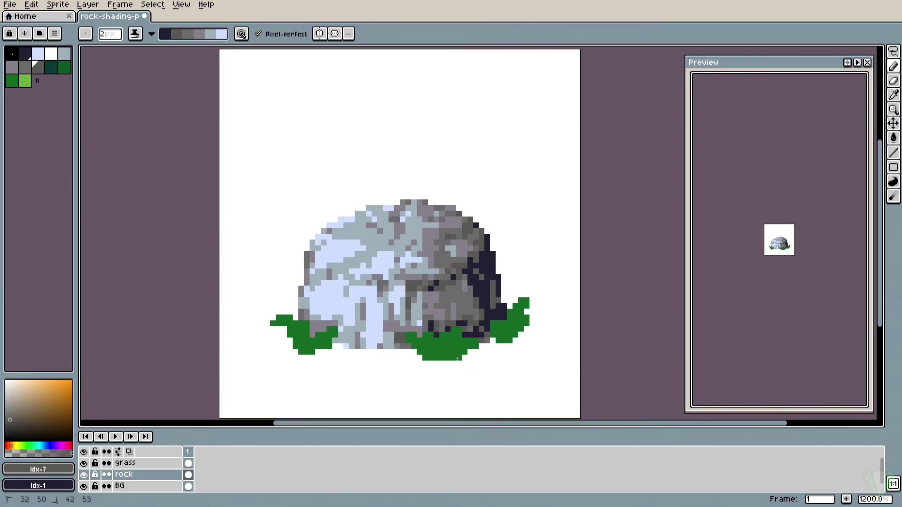
pyautogui.click(405, 342)
pyautogui.click(402, 335)
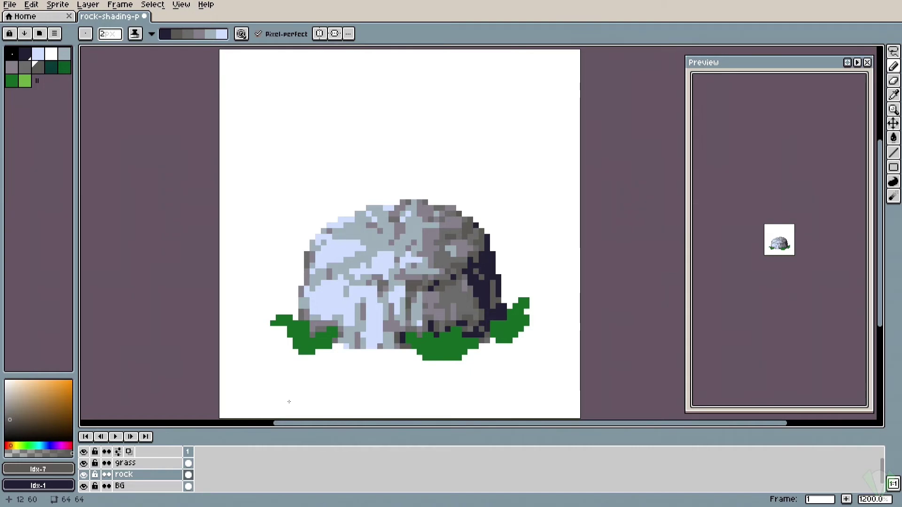
# Select the grass layer, take palette greens 8–11 as the shading ramp, and use a 1-pixel brush
pyautogui.click(141, 463)
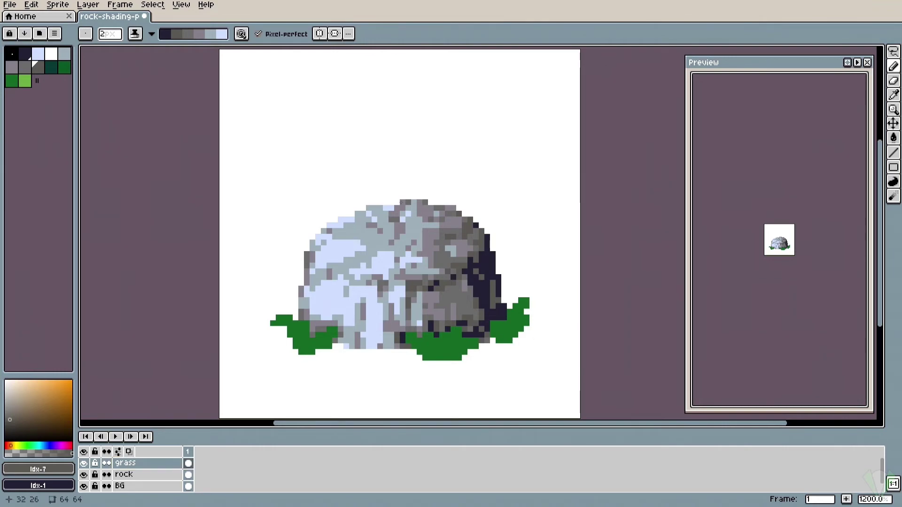
pyautogui.moveTo(50, 74); pyautogui.dragTo(24, 81)
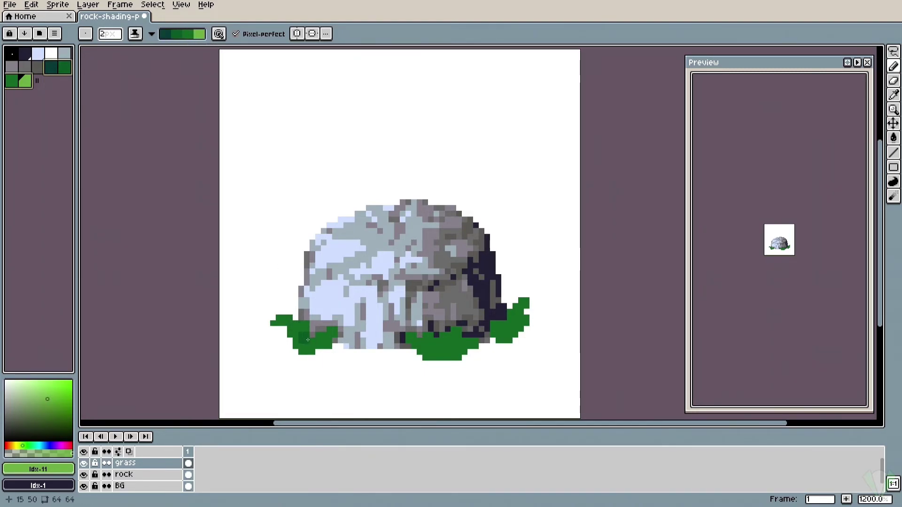
pyautogui.moveTo(294, 323); pyautogui.dragTo(300, 323)
pyautogui.moveTo(109, 33); pyautogui.dragTo(104, 74)
# Paint light-green highlights on the left, middle and right grass tufts
pyautogui.press('x')
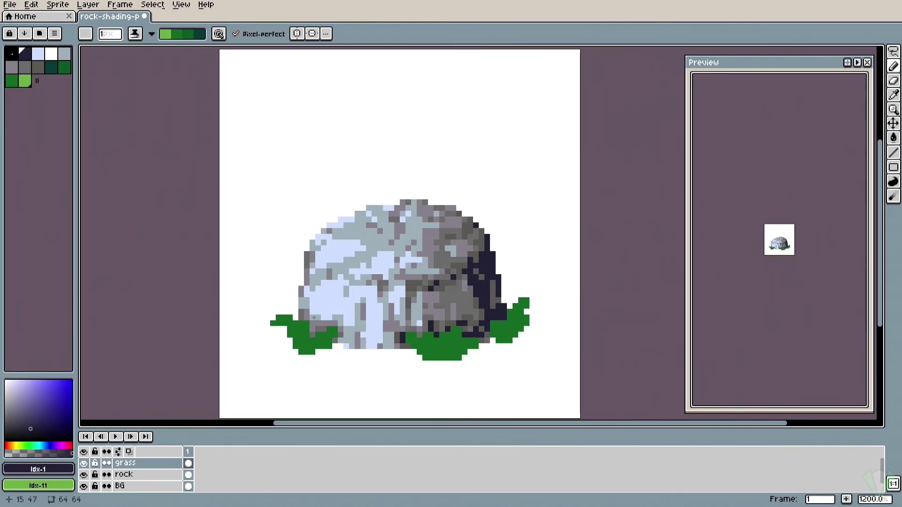
pyautogui.moveTo(335, 329); pyautogui.dragTo(306, 344)
pyautogui.moveTo(289, 318)
pyautogui.mouseDown()
pyautogui.moveTo(306, 339)
pyautogui.moveTo(303, 328)
pyautogui.mouseUp()
pyautogui.moveTo(408, 335)
pyautogui.mouseDown()
pyautogui.moveTo(425, 352)
pyautogui.moveTo(423, 329)
pyautogui.moveTo(439, 327)
pyautogui.moveTo(436, 346)
pyautogui.moveTo(455, 328)
pyautogui.moveTo(453, 342)
pyautogui.moveTo(475, 342)
pyautogui.mouseUp()
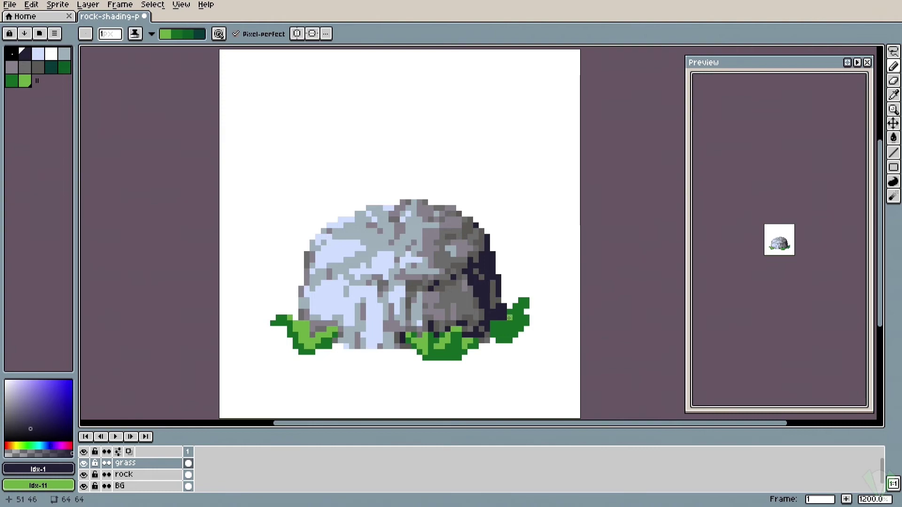
pyautogui.click(525, 318)
pyautogui.moveTo(515, 318); pyautogui.dragTo(520, 300)
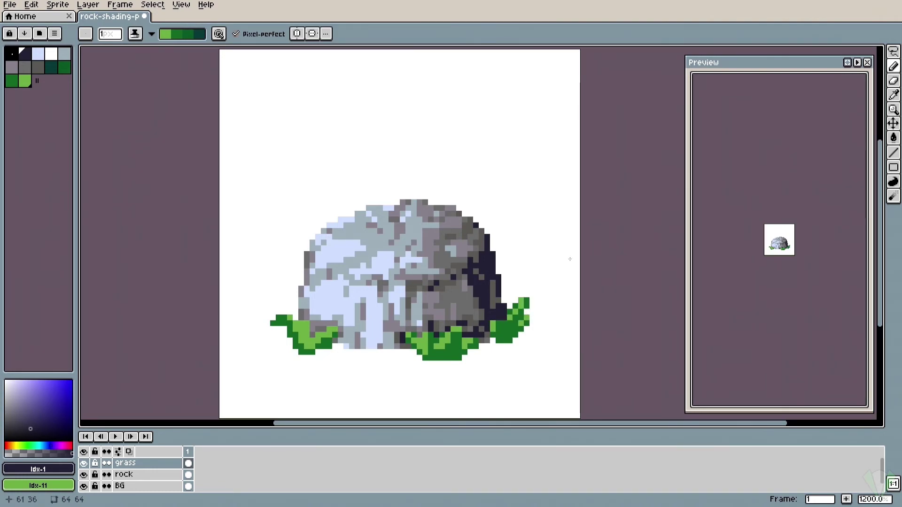
# Add dark-green shadow pixels to the left, middle and right grass tufts, redoing one right-clump stroke
pyautogui.press('x')
pyautogui.moveTo(302, 341)
pyautogui.mouseDown()
pyautogui.moveTo(300, 322)
pyautogui.moveTo(279, 318)
pyautogui.moveTo(301, 347)
pyautogui.moveTo(329, 351)
pyautogui.moveTo(336, 327)
pyautogui.mouseUp()
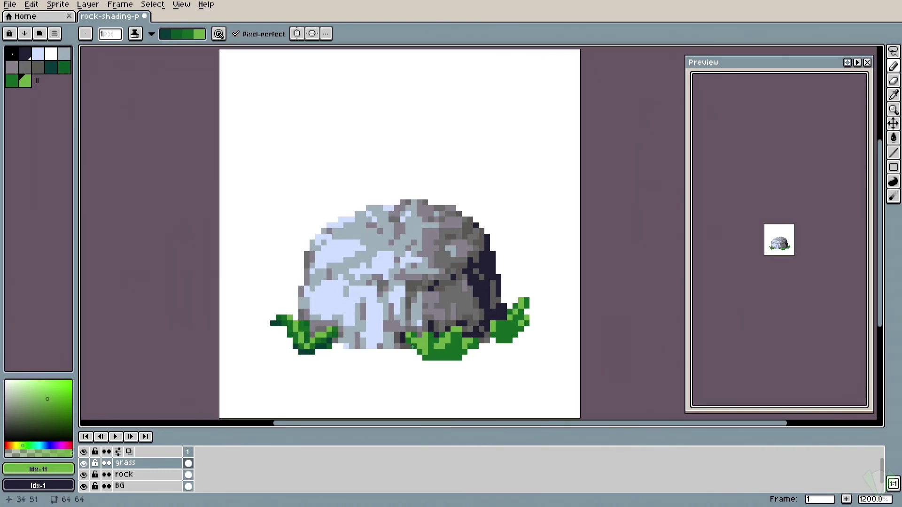
pyautogui.moveTo(411, 346)
pyautogui.mouseDown()
pyautogui.moveTo(407, 336)
pyautogui.moveTo(425, 357)
pyautogui.moveTo(452, 358)
pyautogui.mouseUp()
pyautogui.moveTo(470, 342); pyautogui.dragTo(475, 350)
pyautogui.click(476, 347)
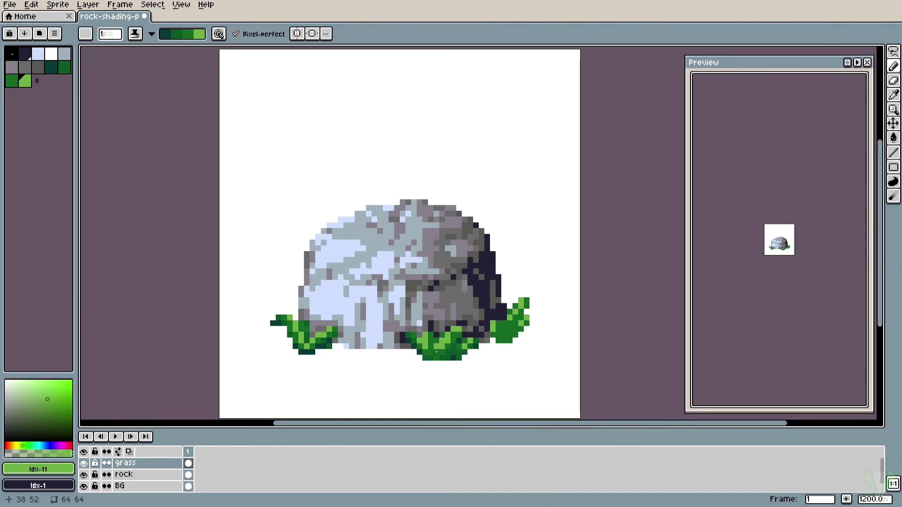
pyautogui.moveTo(527, 307)
pyautogui.mouseDown()
pyautogui.moveTo(503, 340)
pyautogui.moveTo(527, 304)
pyautogui.mouseUp()
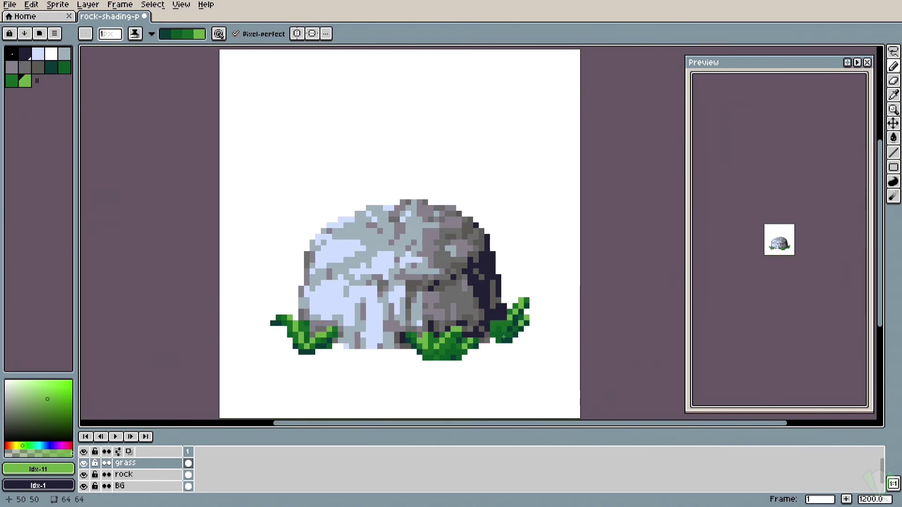
pyautogui.hotkey('ctrl', 'z')
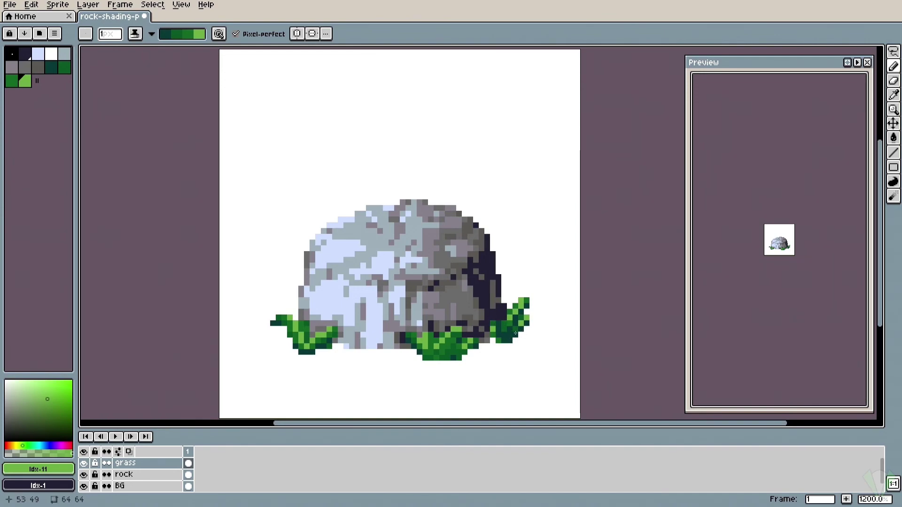
pyautogui.moveTo(510, 317); pyautogui.dragTo(524, 297)
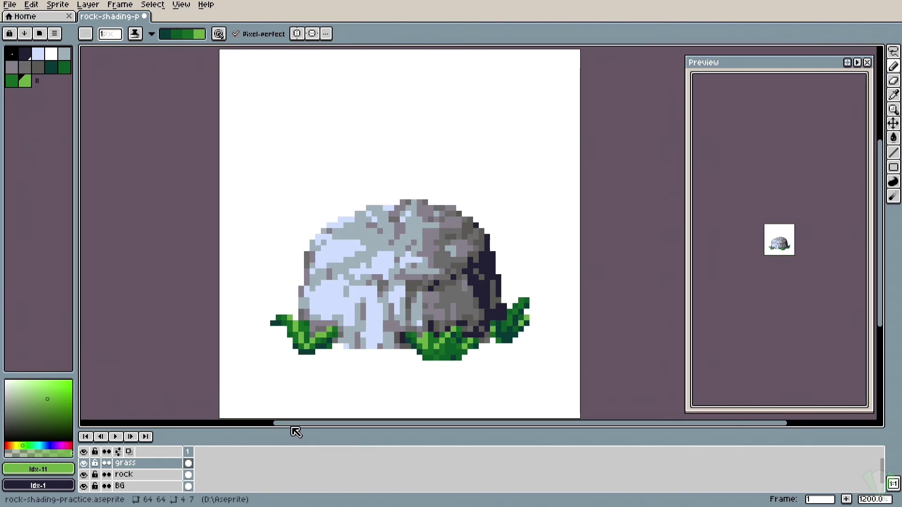
# Add dark-green pixels along the middle grass tuft where it meets the rock's base
pyautogui.press('x')
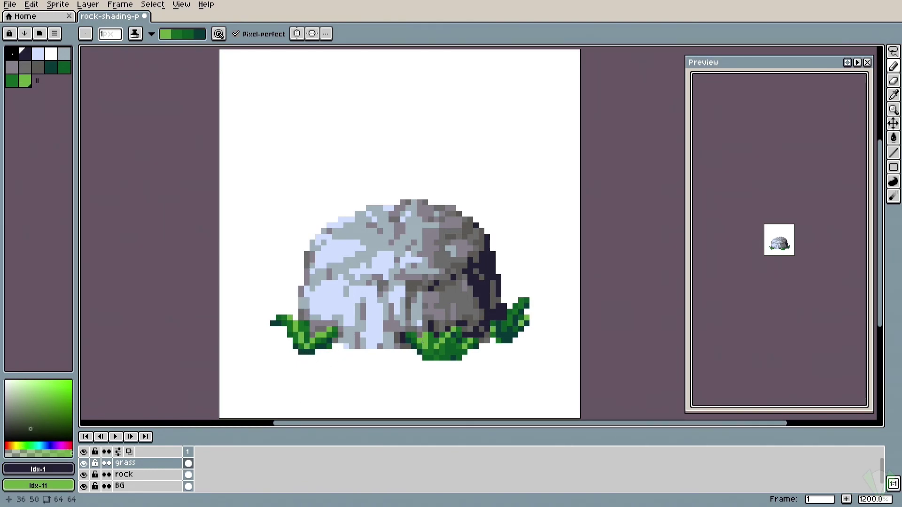
pyautogui.moveTo(407, 332)
pyautogui.mouseDown()
pyautogui.moveTo(422, 351)
pyautogui.moveTo(419, 335)
pyautogui.mouseUp()
pyautogui.press('x')
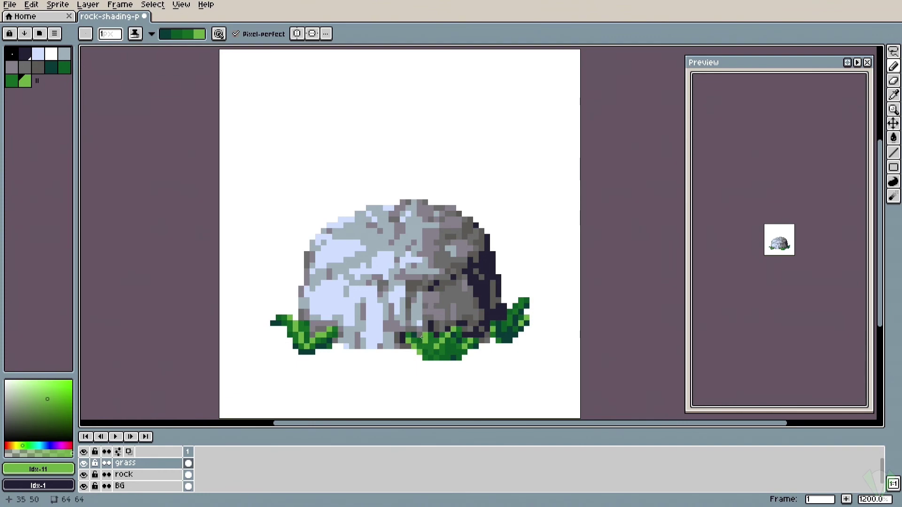
pyautogui.press('x')
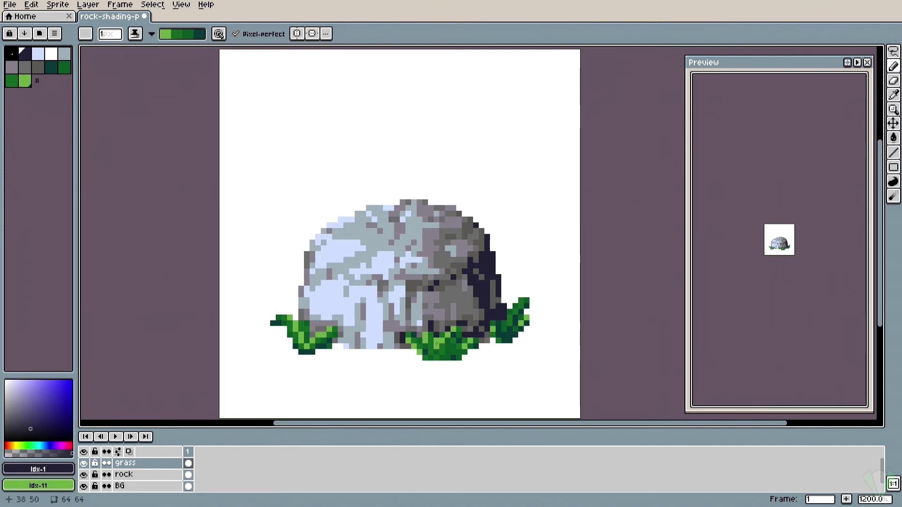
pyautogui.press('x')
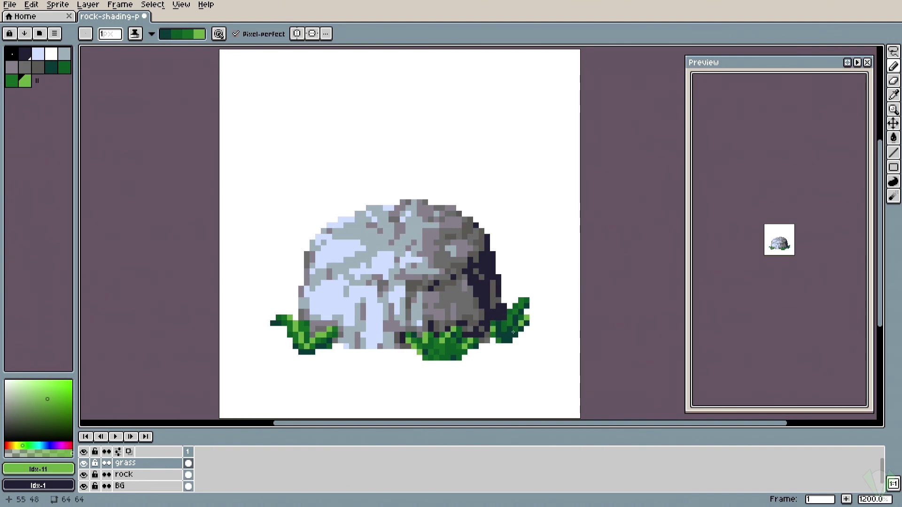
pyautogui.moveTo(443, 340)
pyautogui.mouseDown()
pyautogui.moveTo(458, 329)
pyautogui.moveTo(448, 345)
pyautogui.moveTo(473, 340)
pyautogui.mouseUp()
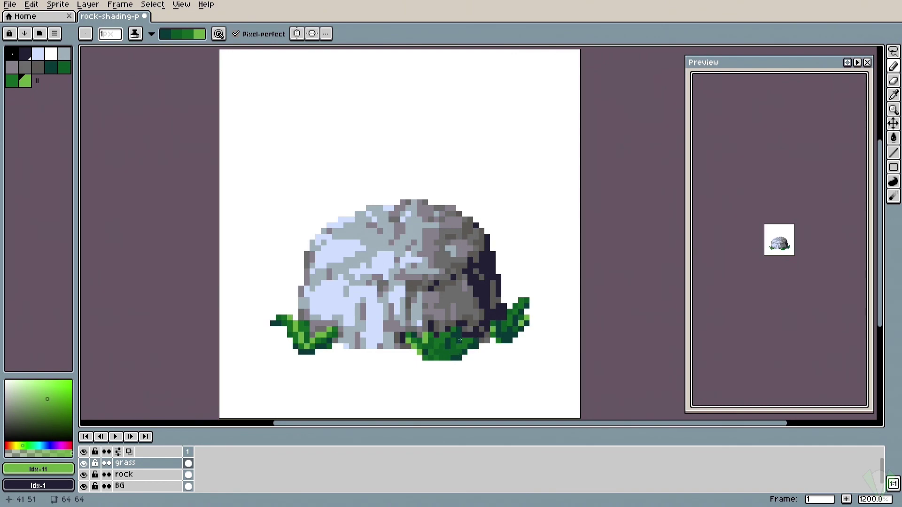